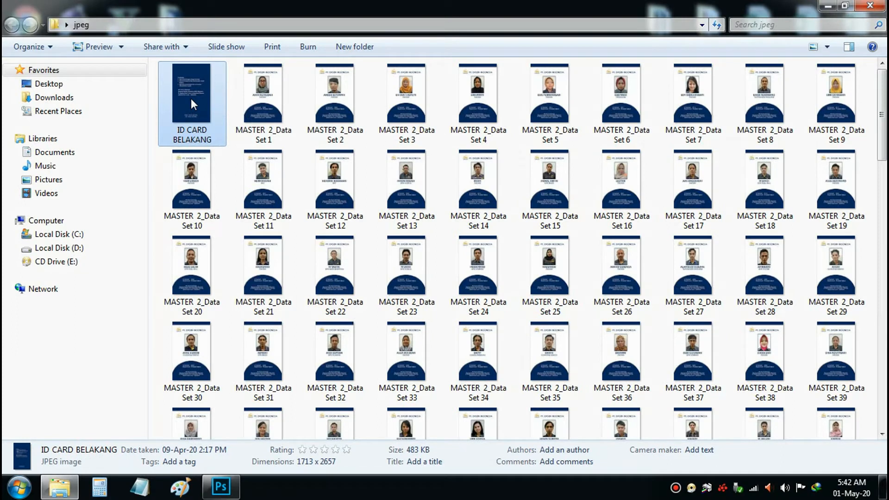
Place the card images MASTER 2_Data Set 1 through 10 from the jpeg folder into the Layout ID Card.psd document.
left_click(274, 108)
left_click(189, 190, "shift")
left_click_drag(263, 103, 290, 320)
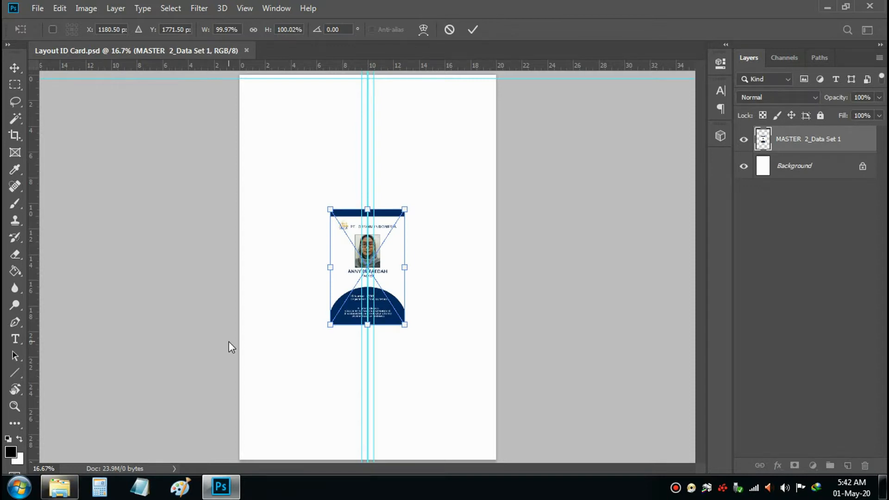
key("Return")
key("Return")
key("Return")
key("Return")
key("Return")
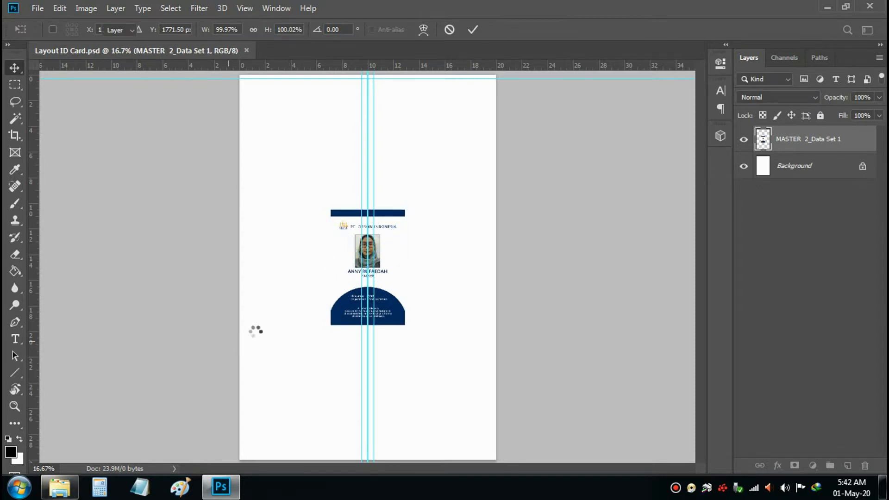
key("Return")
key("Return")
key("Return")
key("Return")
Rotate all ten placed card layers 90° together and align them to the guides in the page's upper-left corner.
left_click_drag(322, 191, 364, 232)
key("ctrl+t")
left_click_drag(445, 202, 435, 308)
left_click_drag(353, 266, 285, 123)
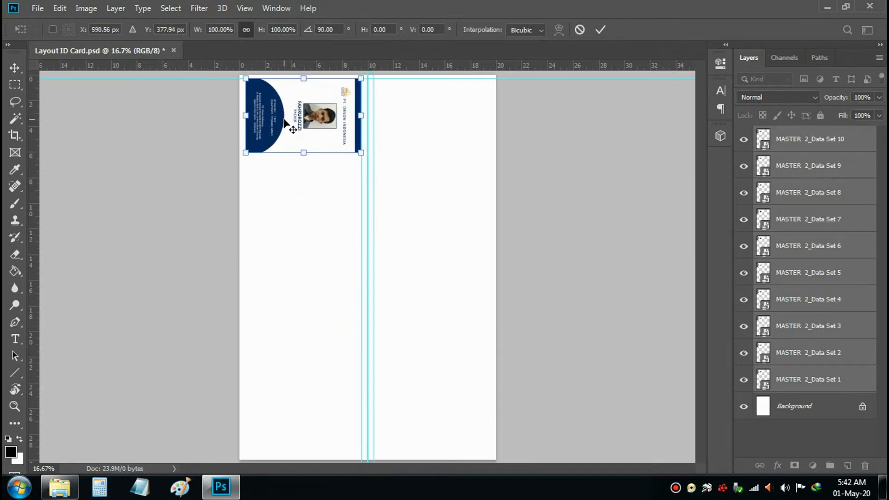
key("Return")
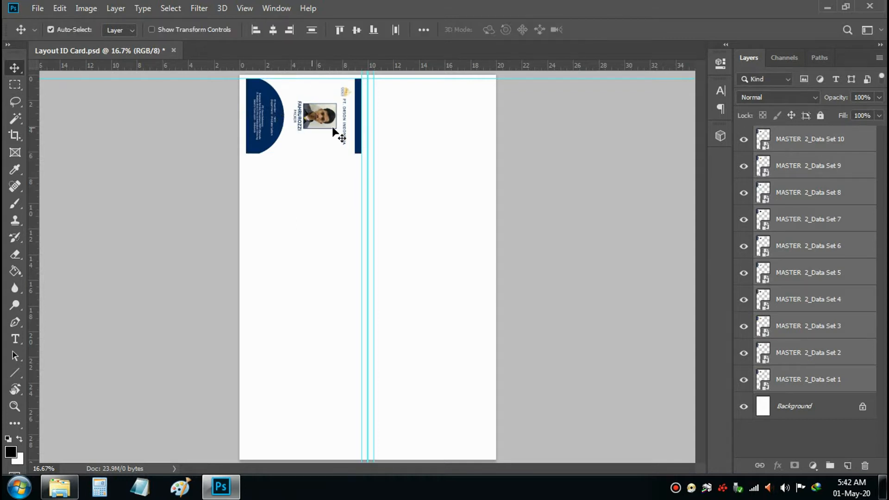
Move three cards off the stack to fill the right column's first row and both columns of the second row.
left_click(422, 135)
left_click(296, 131)
left_click_drag(287, 122, 415, 122)
left_click(344, 122)
left_click_drag(343, 121, 344, 196)
left_click(295, 117)
left_click_drag(295, 117, 422, 195)
Distribute the remaining stacked cards over the lower rows to complete the grid of two columns and five rows.
left_click(318, 117)
left_click_drag(318, 117, 317, 268)
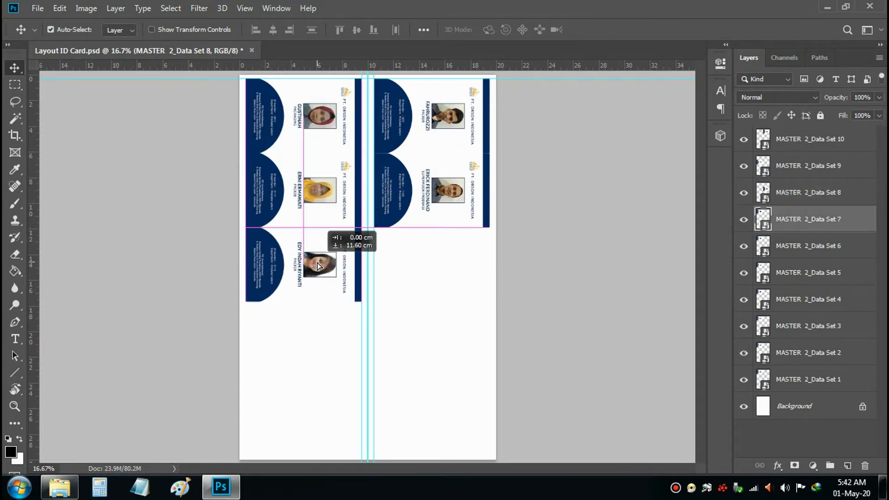
left_click_drag(284, 133, 401, 273)
left_click(318, 118)
left_click_drag(318, 118, 312, 413)
left_click_drag(294, 133, 422, 430)
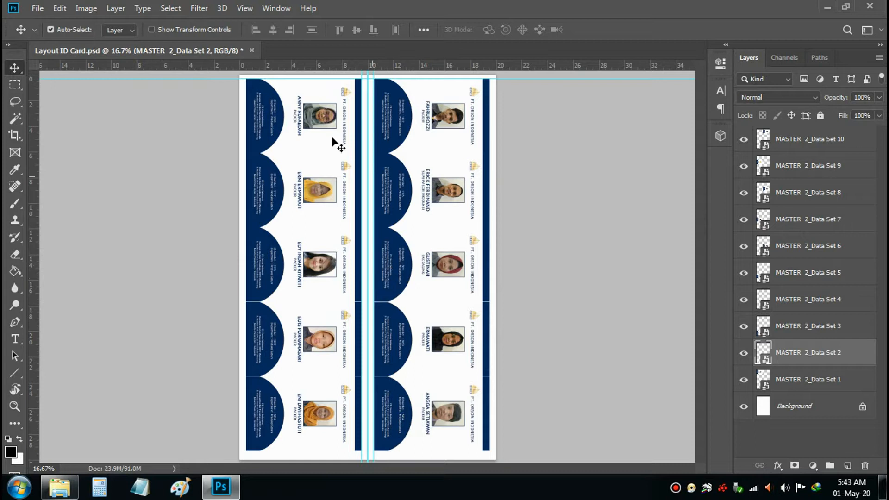
Close the Layout ID Card.psd document without saving and minimise Photoshop to return to the jpeg folder.
left_click(252, 50)
left_click(441, 189)
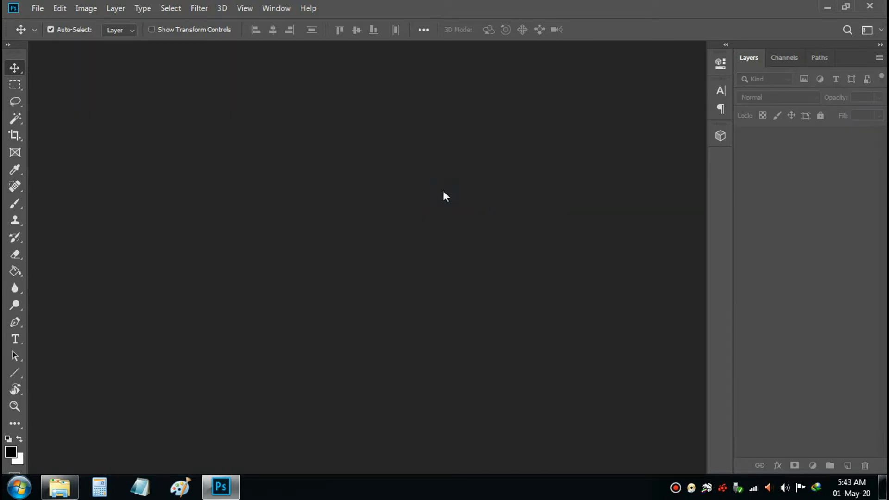
left_click(827, 8)
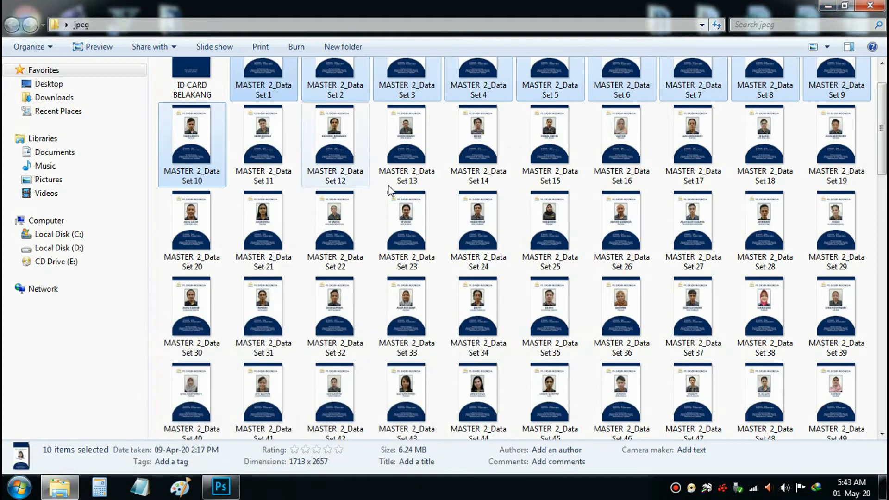
scroll(435, 75, "up", 1)
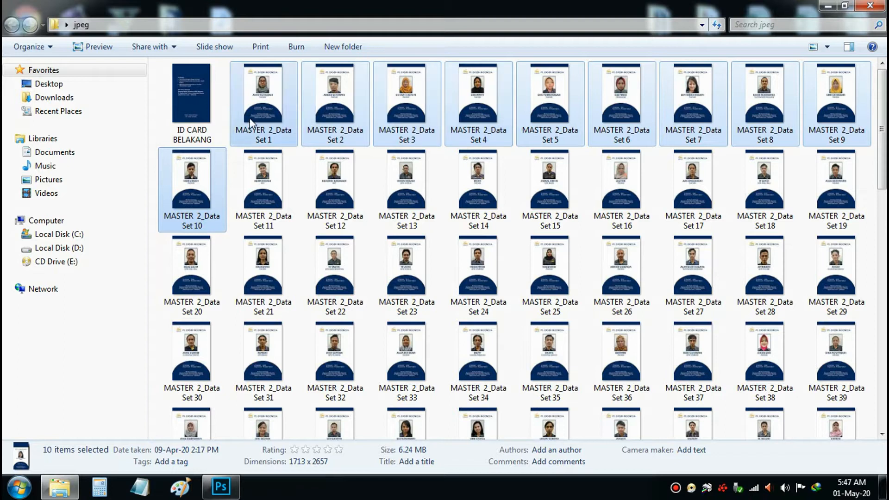
left_click(191, 99)
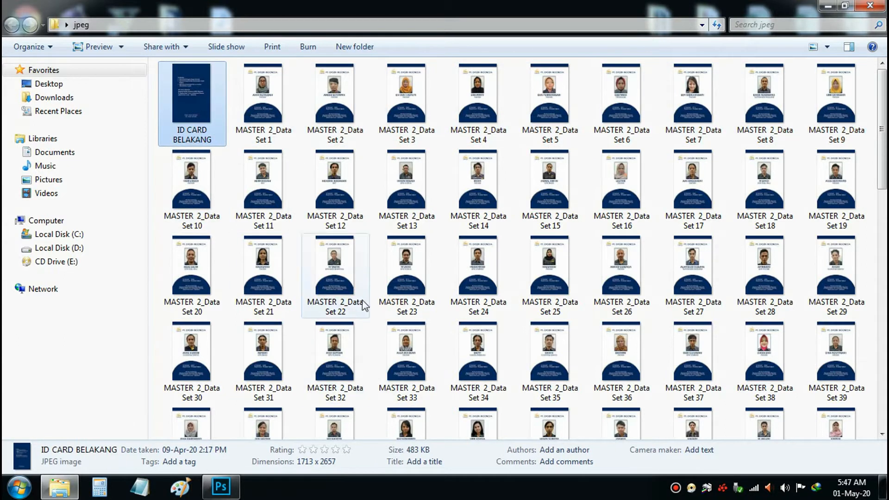
key("ctrl+a")
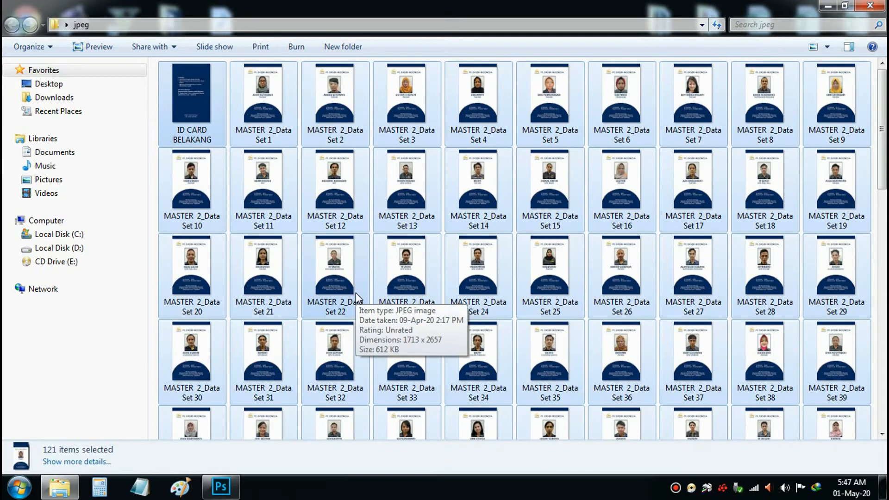
scroll(401, 388, "down", 10)
left_click(397, 392)
scroll(397, 393, "up", 10)
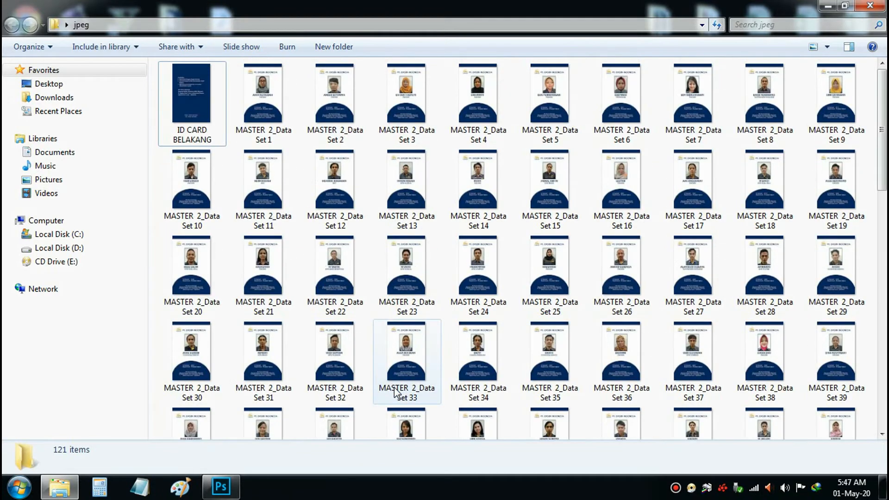
left_click(194, 96)
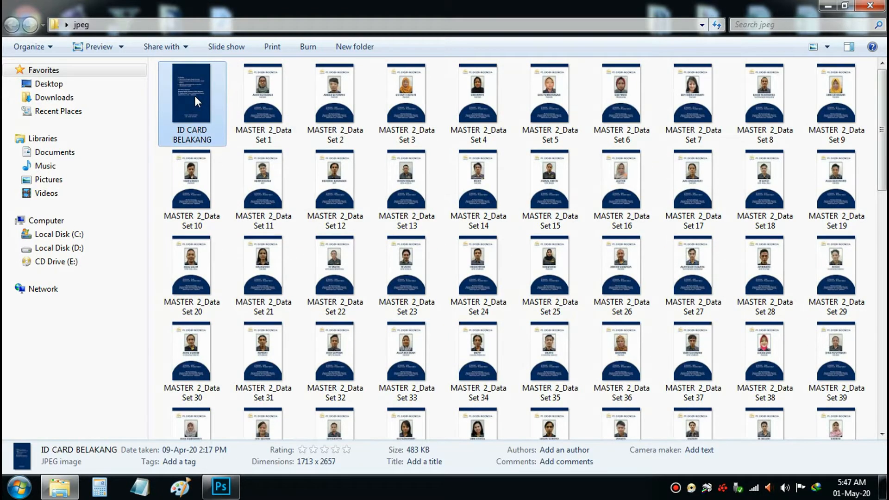
left_click(250, 99)
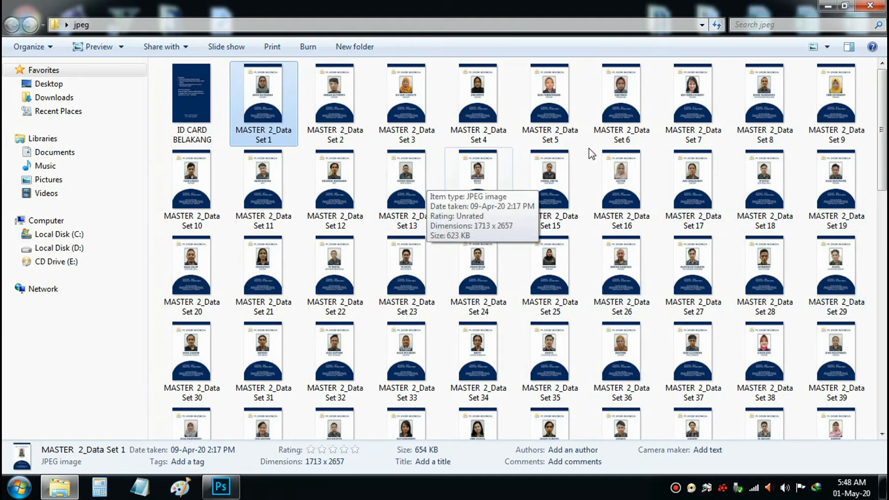
mouse_move(882, 111)
left_mouse_down()
mouse_move(883, 343)
mouse_move(882, 113)
left_mouse_up()
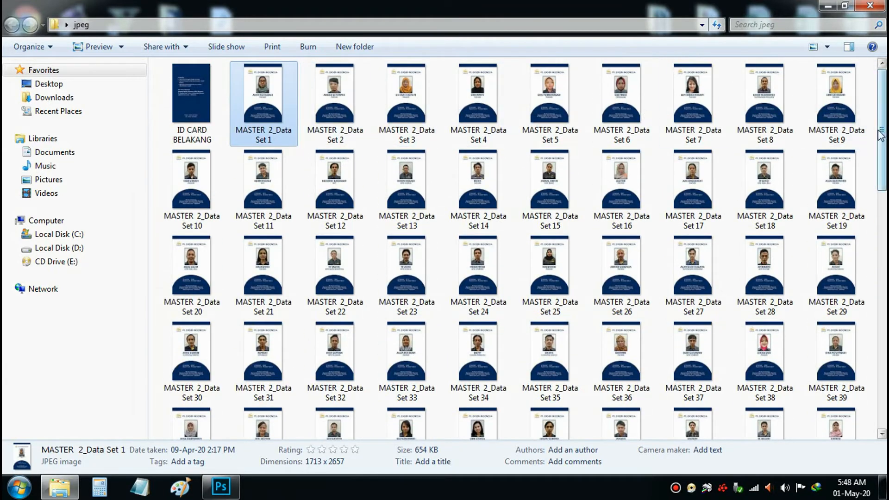
scroll(860, 145, "down", 10)
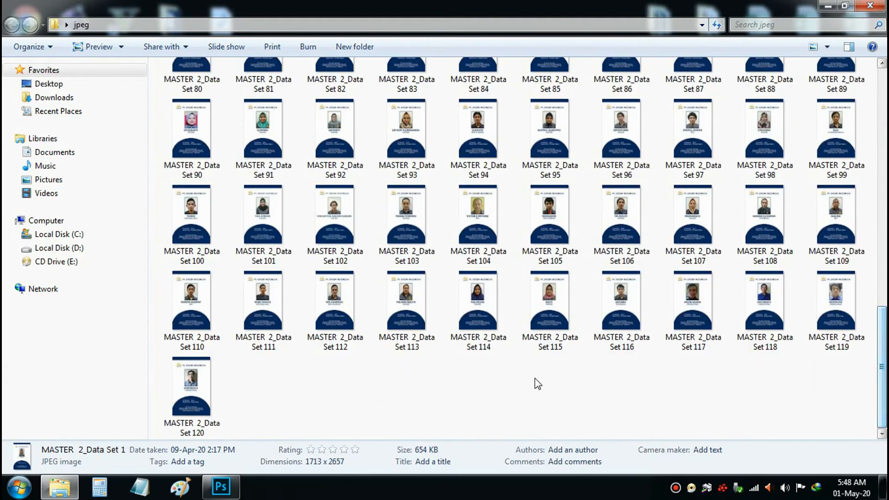
left_click(195, 396, "shift")
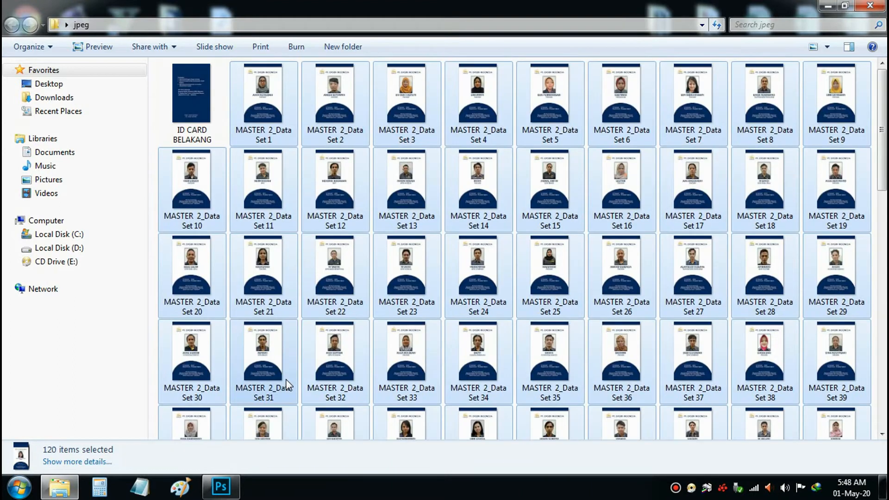
scroll(278, 371, "up", 10)
Select the images MASTER 2_Data Set 1 through 120, excluding ID CARD BELAKANG, and bring them into Acrobat's Combine Files.
left_click(265, 112)
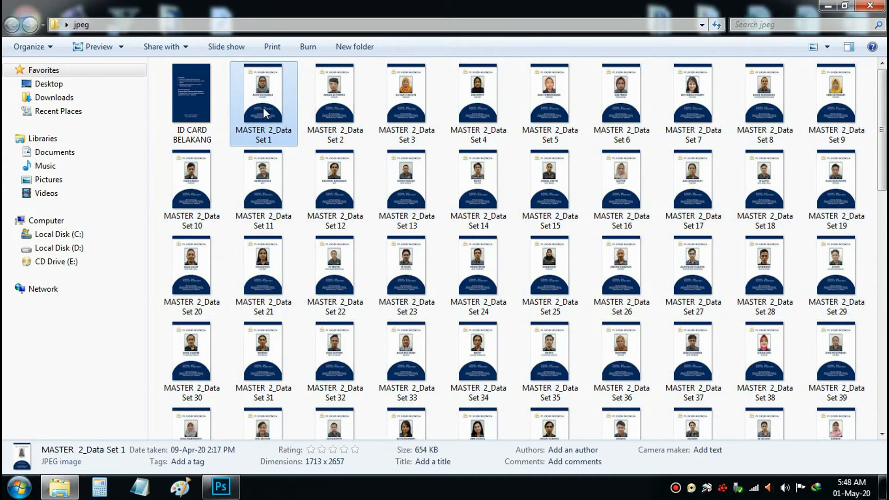
scroll(335, 231, "down", 10)
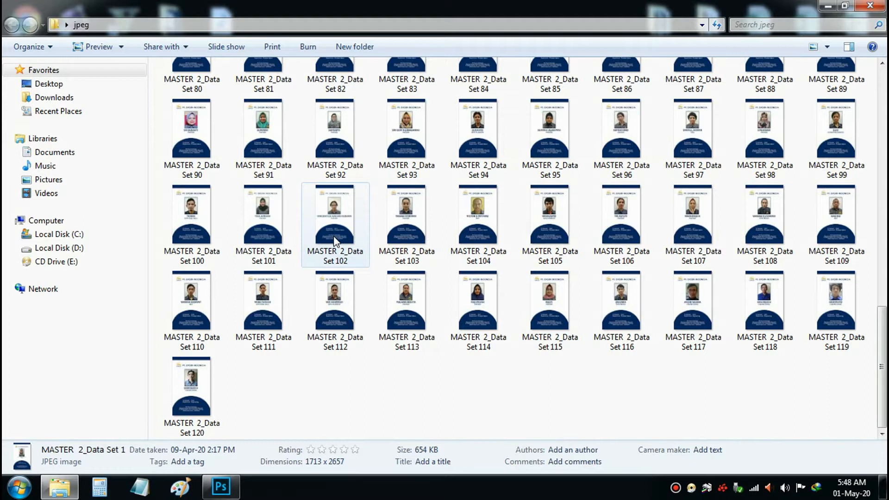
left_click(204, 370, "shift")
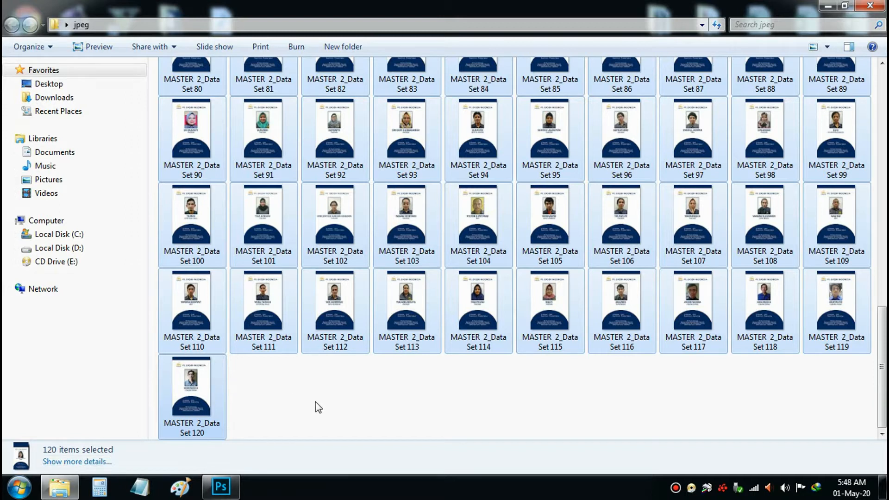
right_click(200, 382)
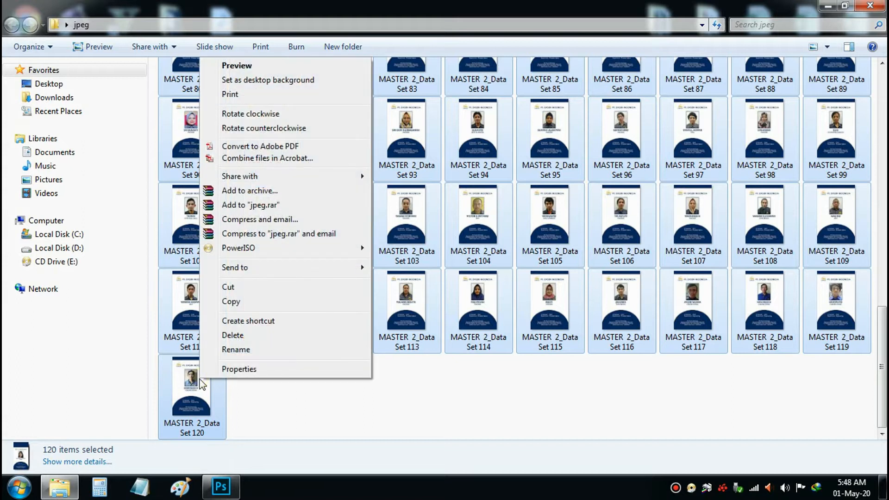
left_click(285, 160)
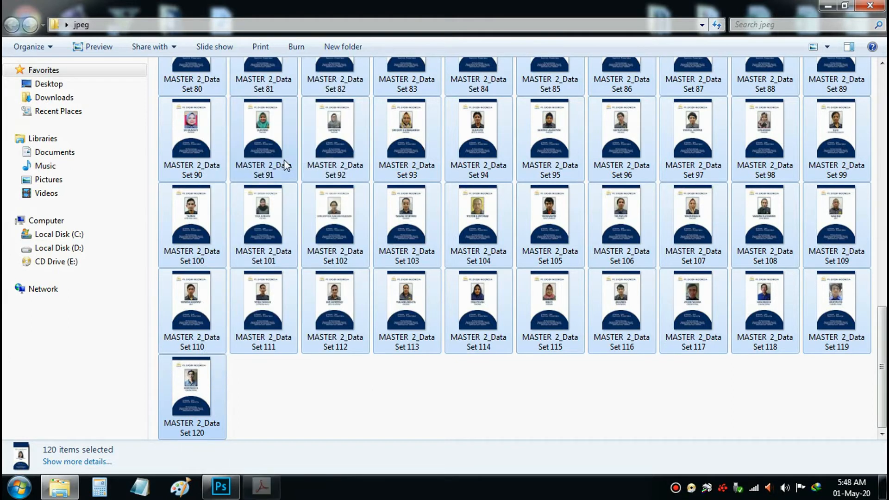
mouse_move(266, 487)
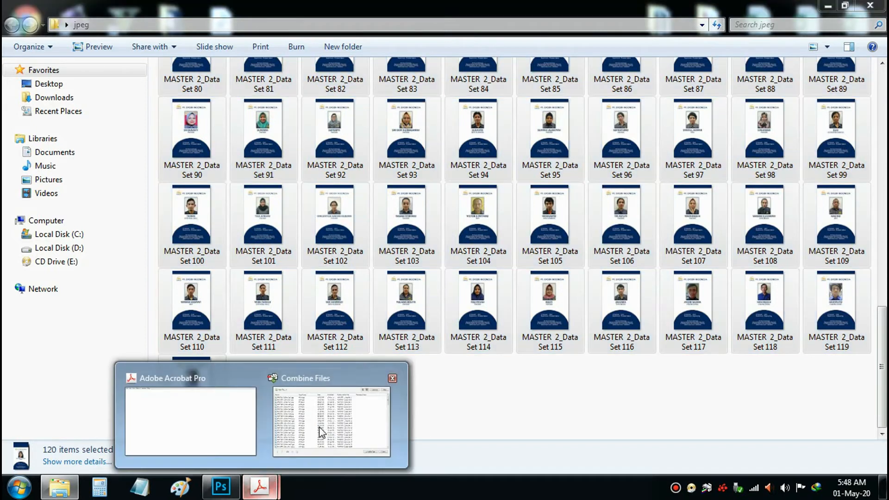
left_click(317, 430)
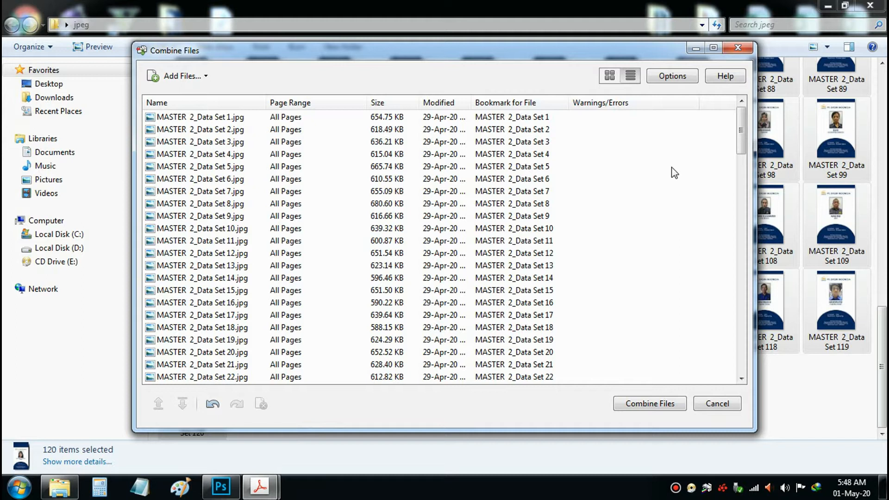
Set the output to Larger File Size, keep the Single PDF file type, and combine the card images.
left_click(670, 79)
left_click(467, 158)
left_click(493, 156)
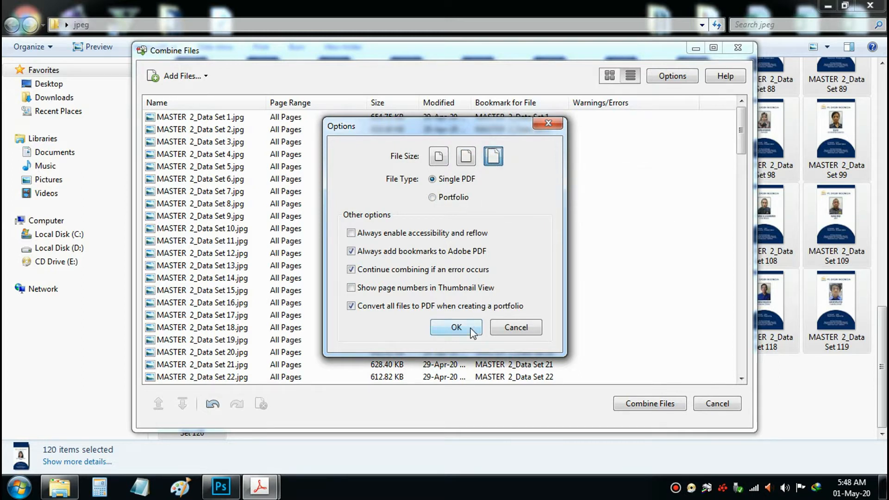
left_click(466, 158)
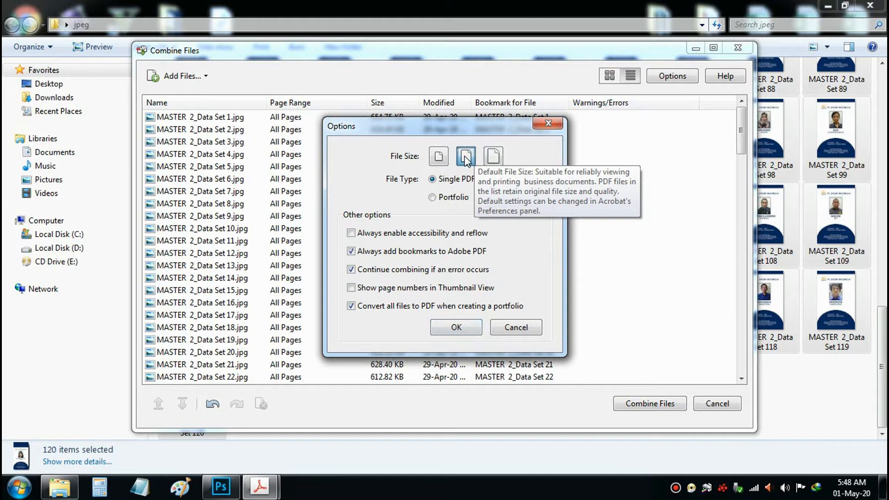
left_click(439, 158)
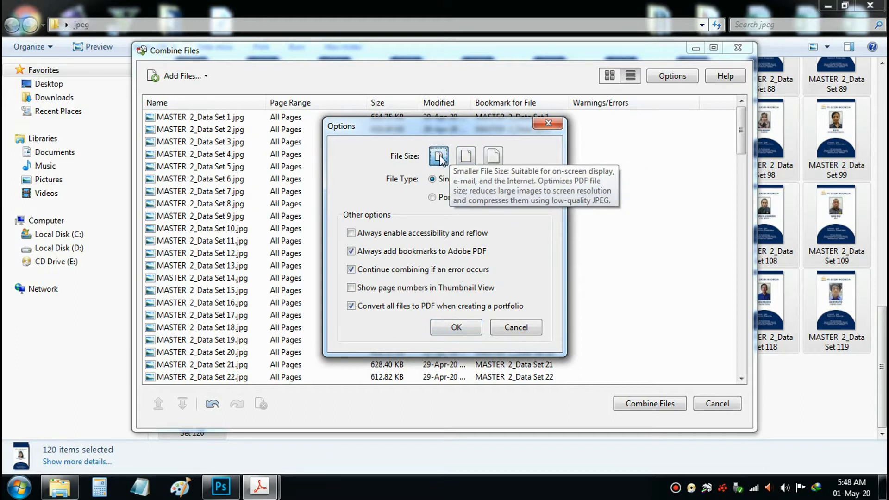
left_click(465, 157)
left_click(492, 156)
left_click(439, 158)
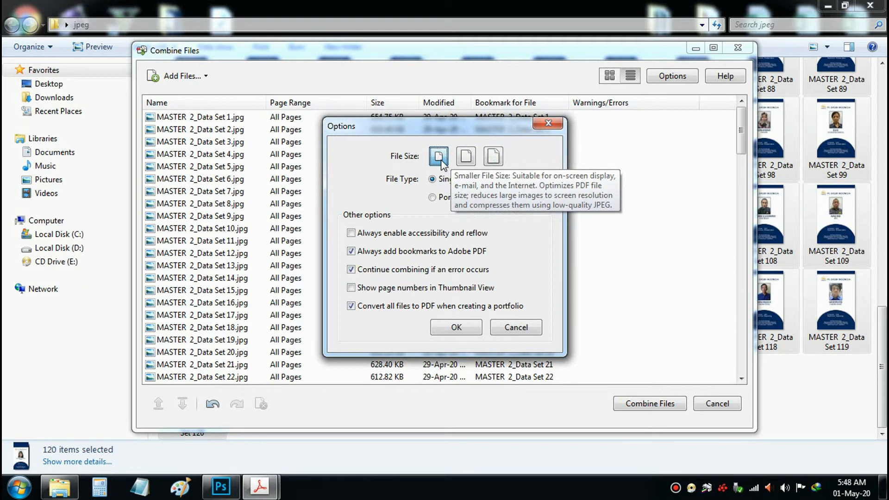
left_click(465, 158)
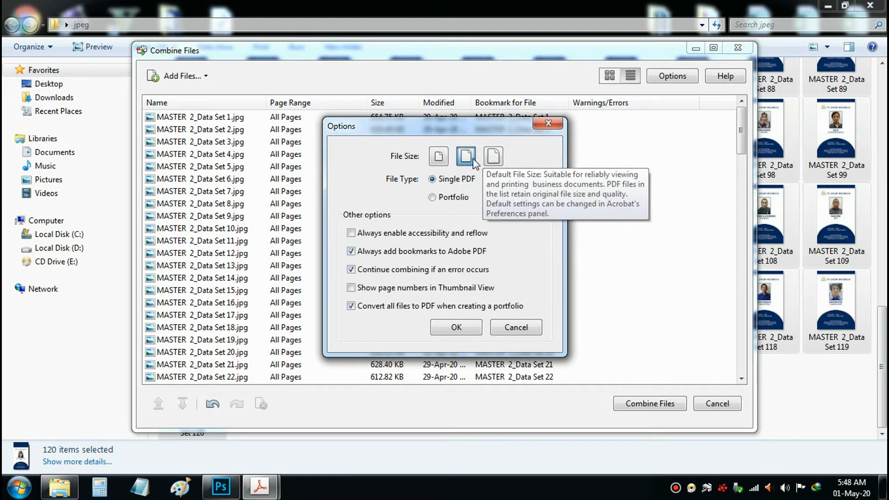
left_click(492, 162)
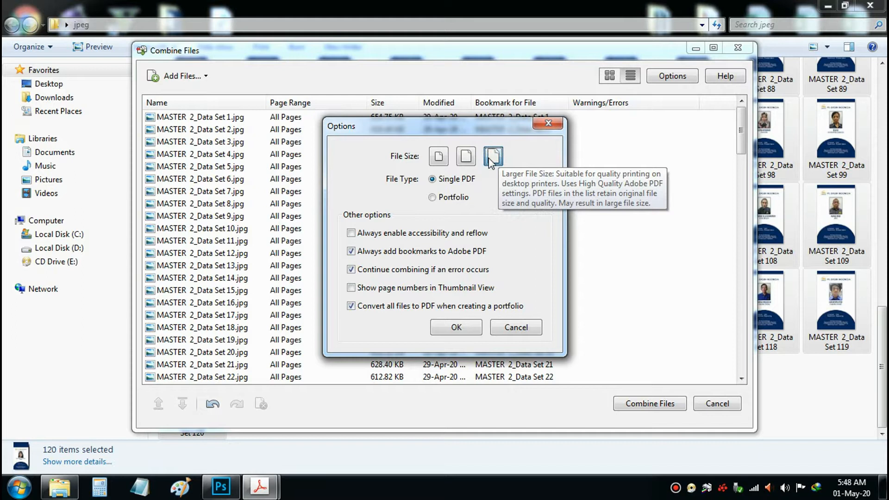
left_click(466, 330)
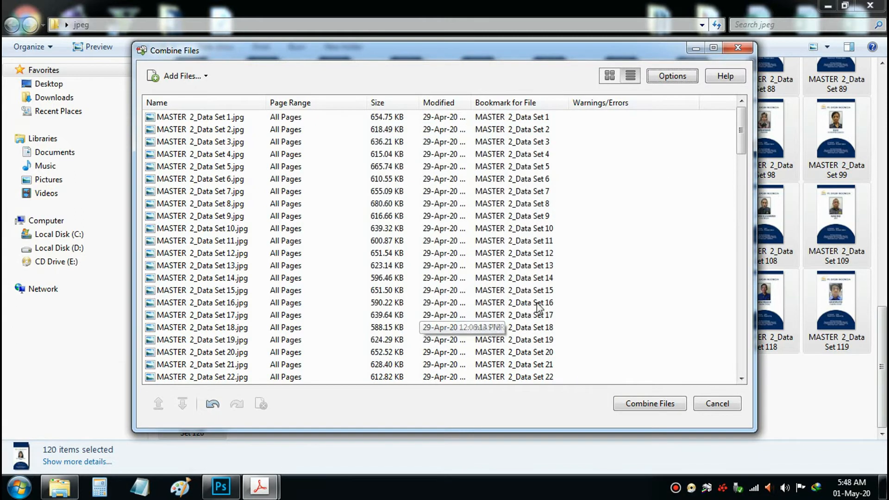
left_click(660, 405)
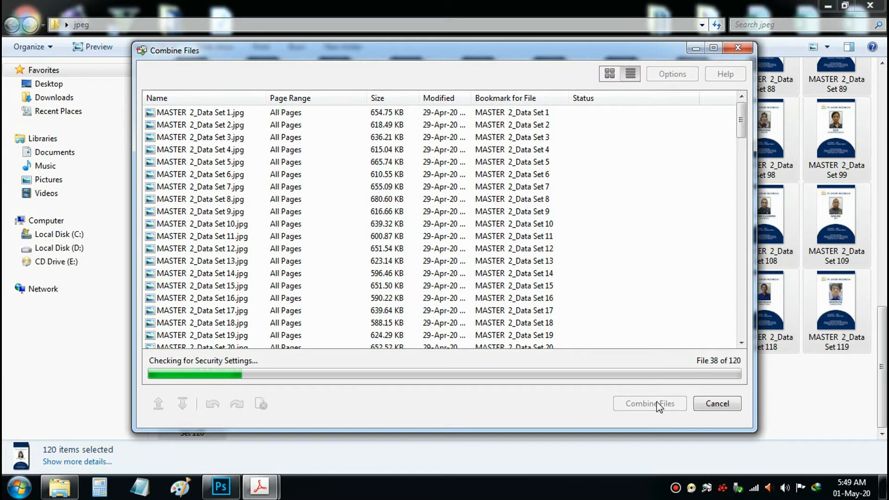
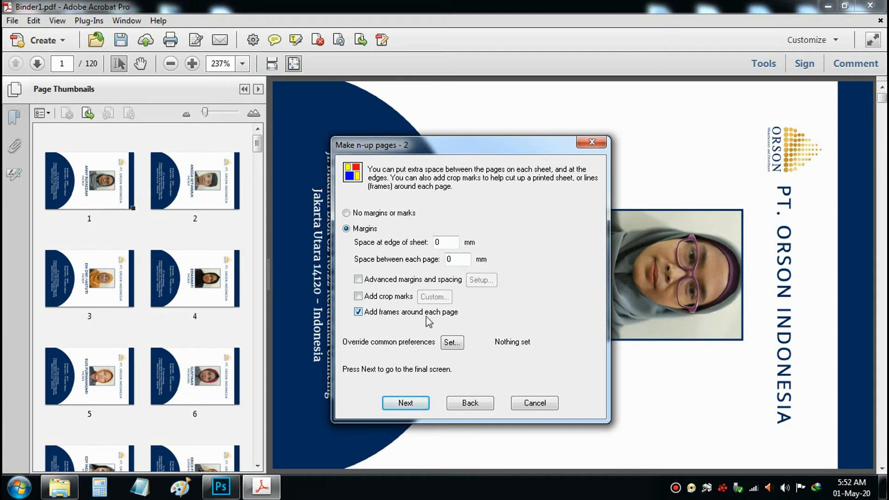
Accept the margins with frames around each page and define an unnamed custom sheet size of 100 x 300 mm.
left_click(406, 402)
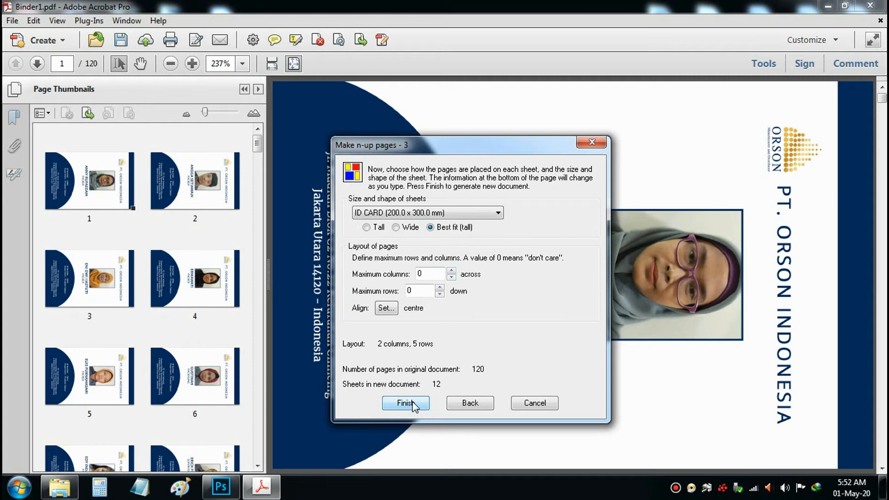
left_click(497, 214)
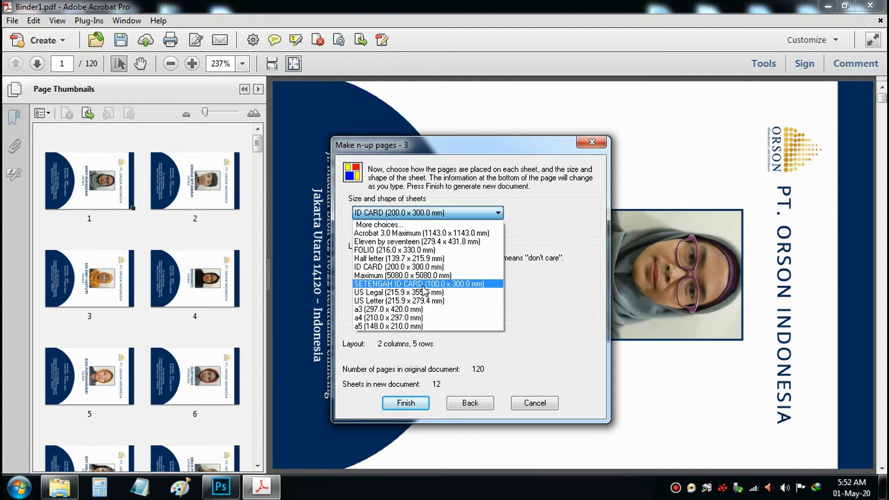
left_click(412, 225)
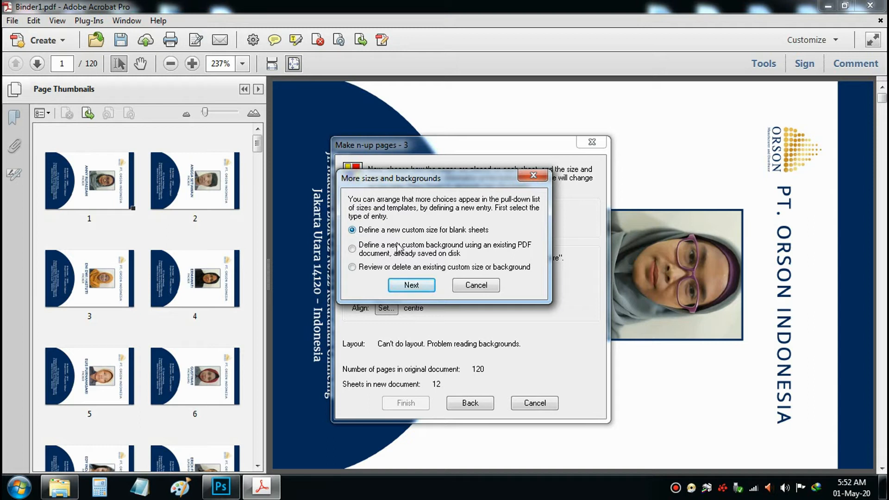
left_click(412, 284)
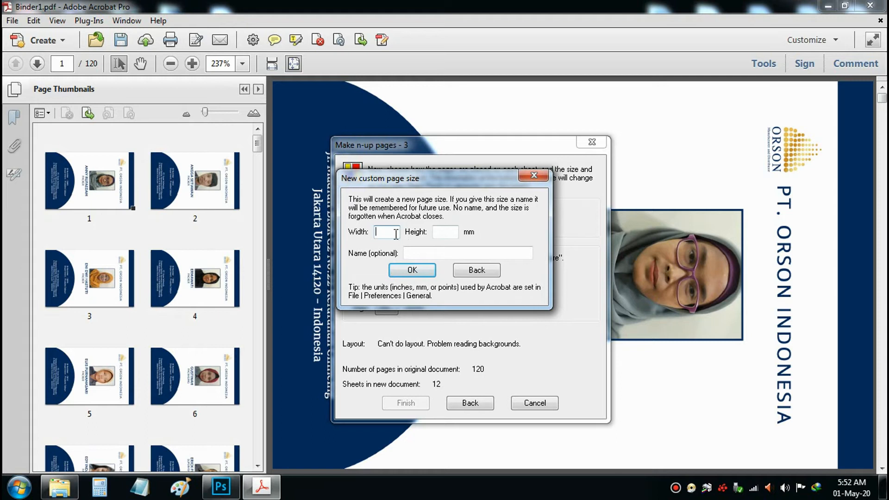
left_click(439, 228)
left_click(423, 275)
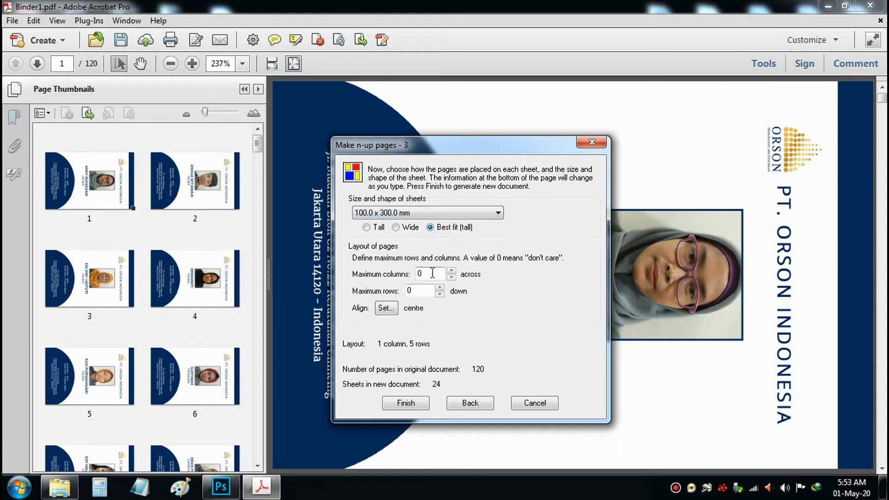
Set the alignment of the pages on each sheet to Centre, without mirroring.
left_click(386, 309)
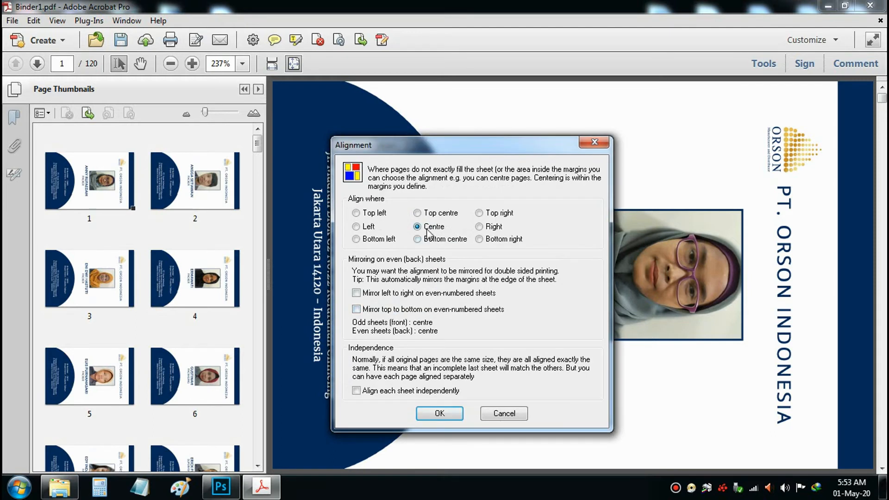
left_click(367, 214)
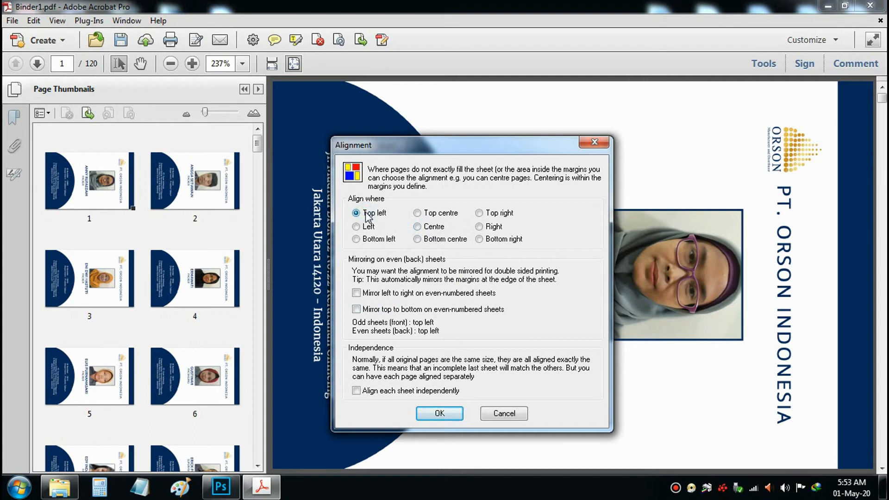
left_click(418, 228)
left_click(368, 214)
left_click(422, 230)
left_click(439, 413)
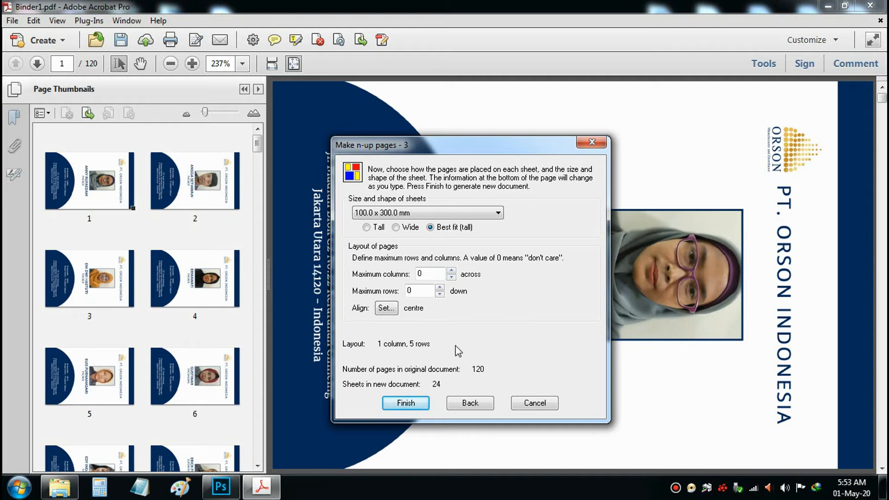
Generate the n-up document and display its page thumbnails to check the first sheets.
left_click(405, 404)
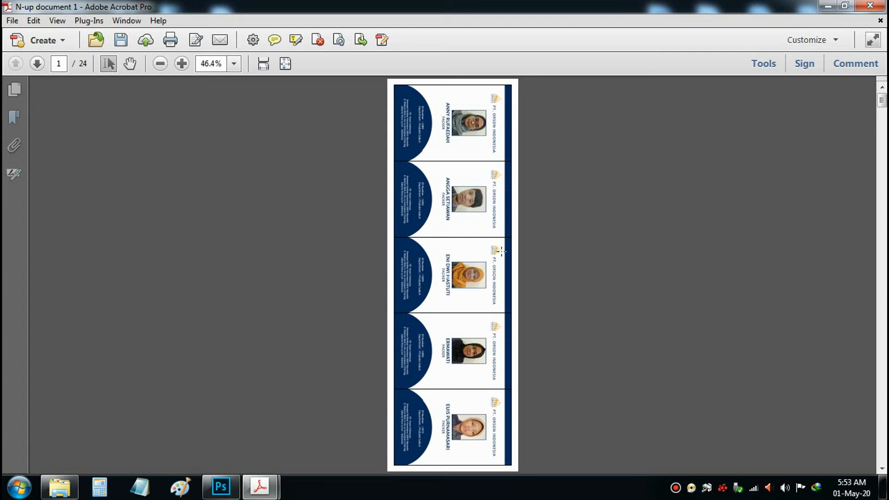
left_click(15, 90)
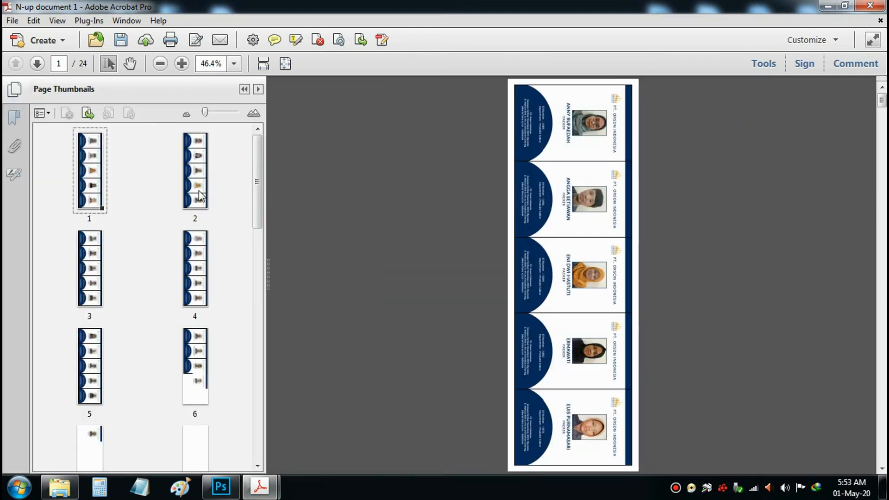
left_click(89, 166)
left_click(197, 153)
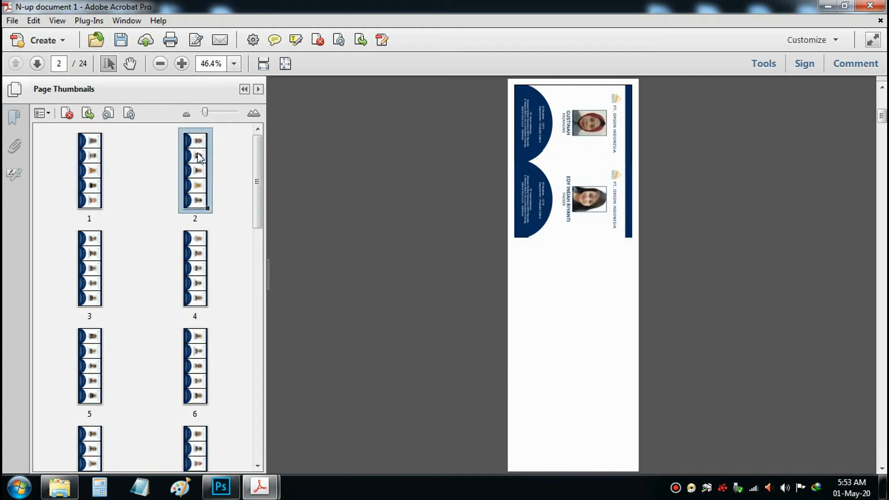
left_click(91, 165)
left_click_drag(259, 170, 263, 134)
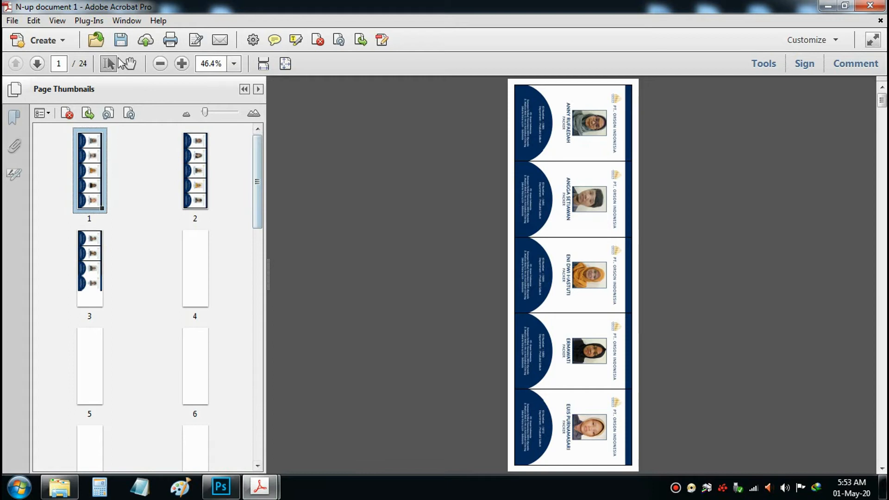
Start a second n-up imposition on this document, creating a new document with untrimmed sheets and pages at full size (100%).
left_click(89, 20)
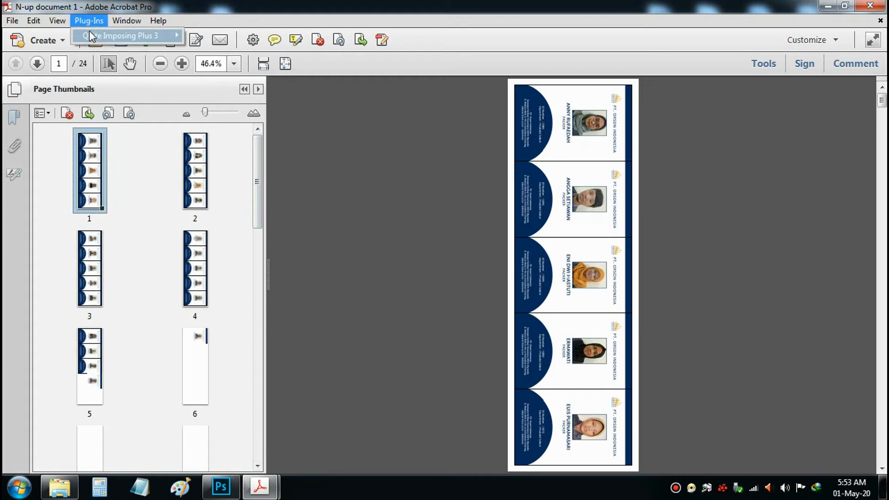
mouse_move(90, 37)
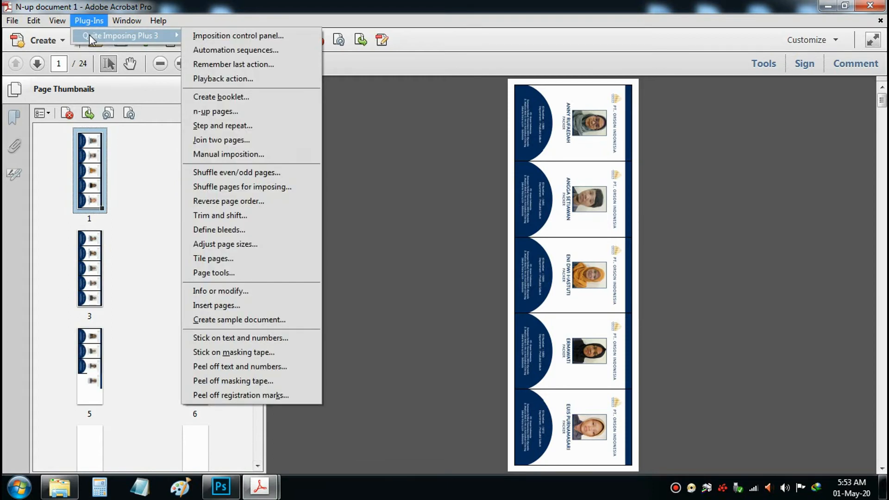
left_click(238, 111)
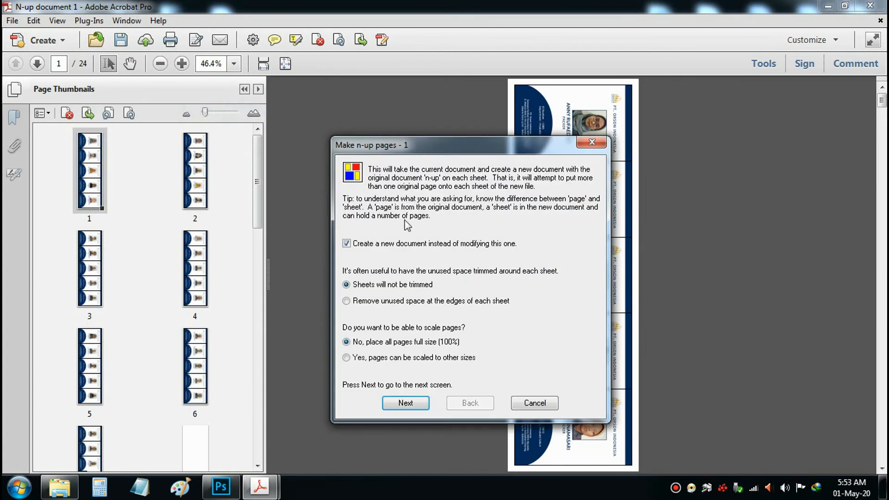
left_click(404, 406)
left_click(405, 403)
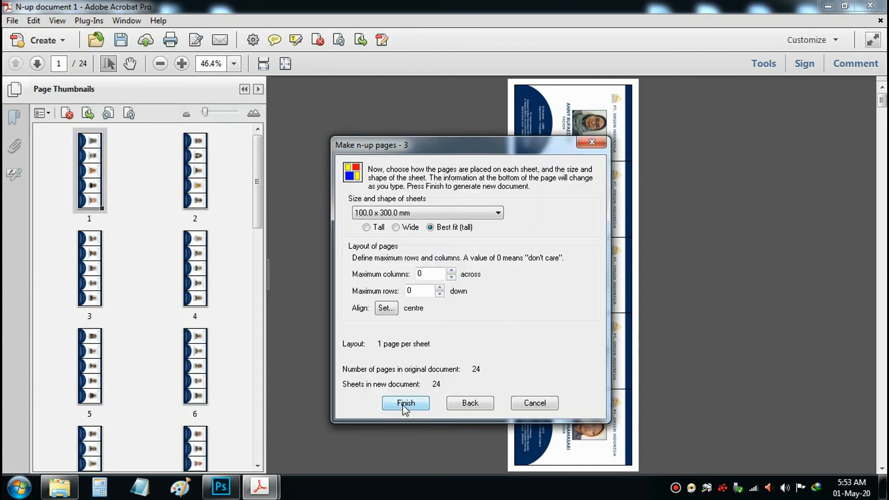
Define an unnamed custom sheet size of 200 x 300 mm and select it for the new sheets.
left_click(485, 216)
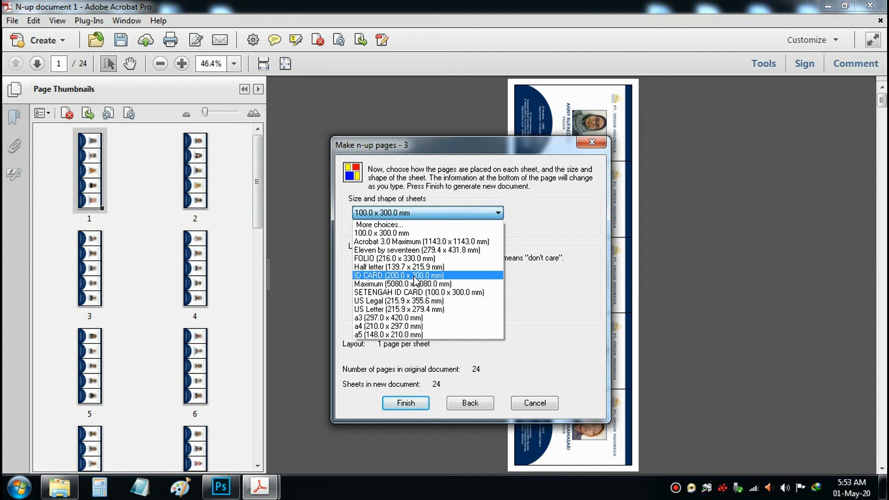
left_click(398, 225)
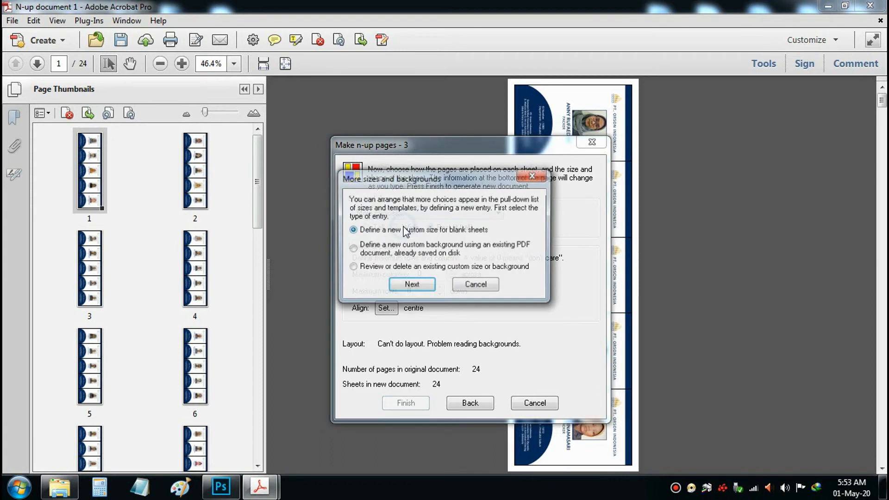
left_click(413, 286)
left_click_drag(397, 233, 373, 235)
type("200")
left_click(427, 252)
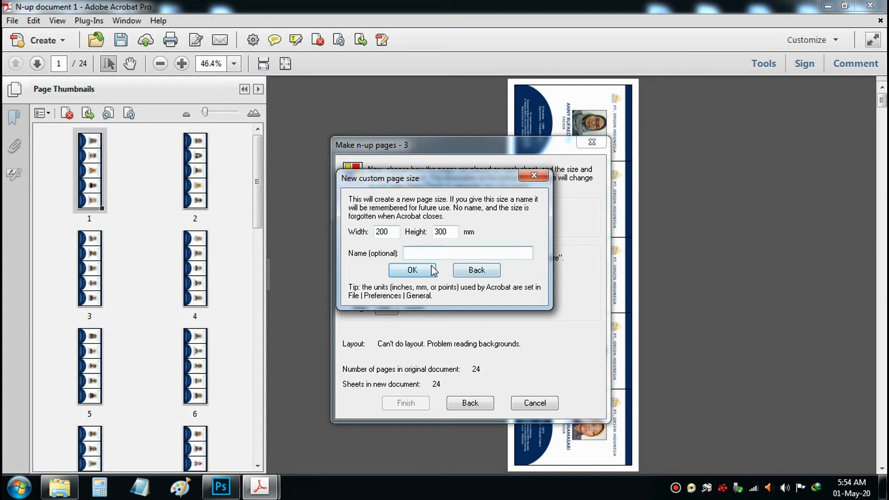
left_click(433, 271)
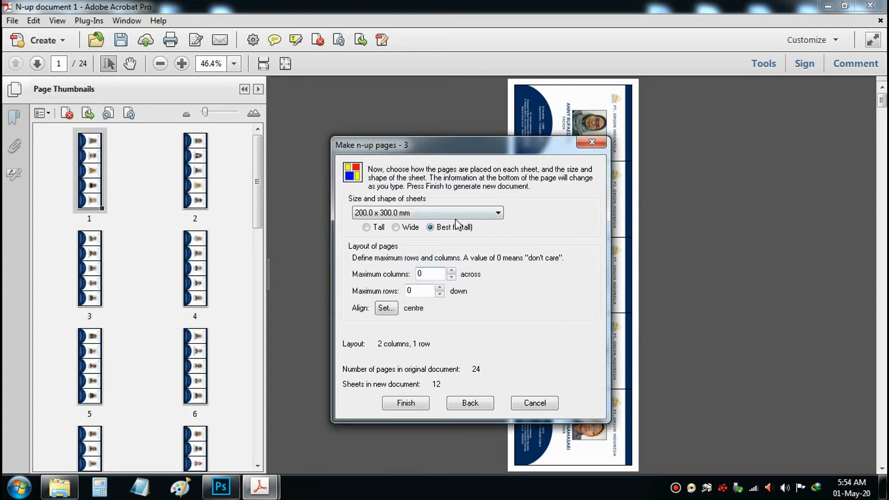
left_click(449, 214)
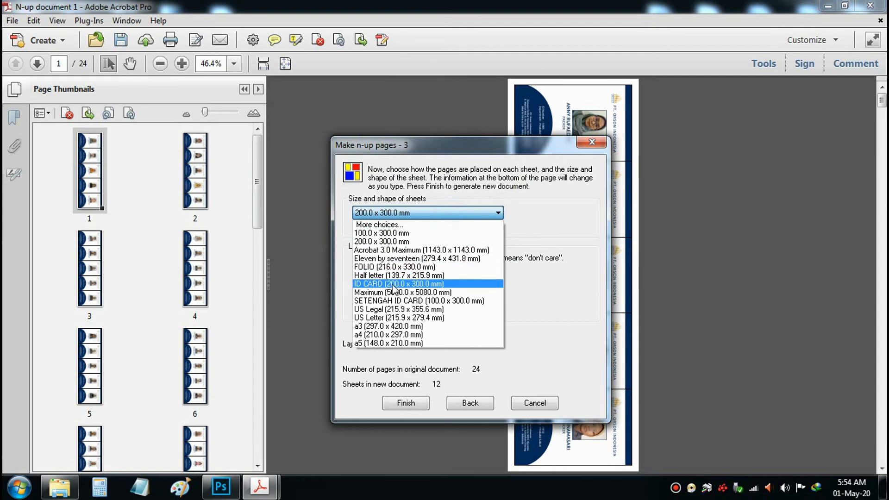
left_click(418, 242)
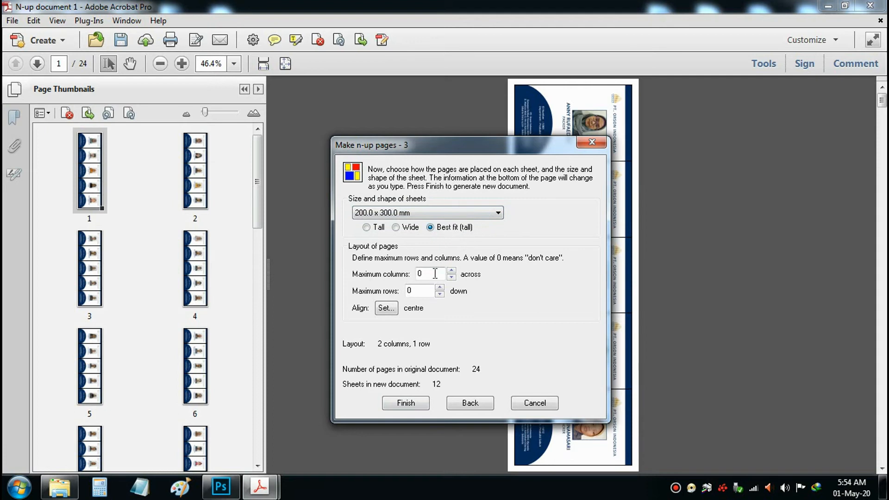
Generate the second n-up document and review its sheets through the page thumbnails.
left_click(419, 405)
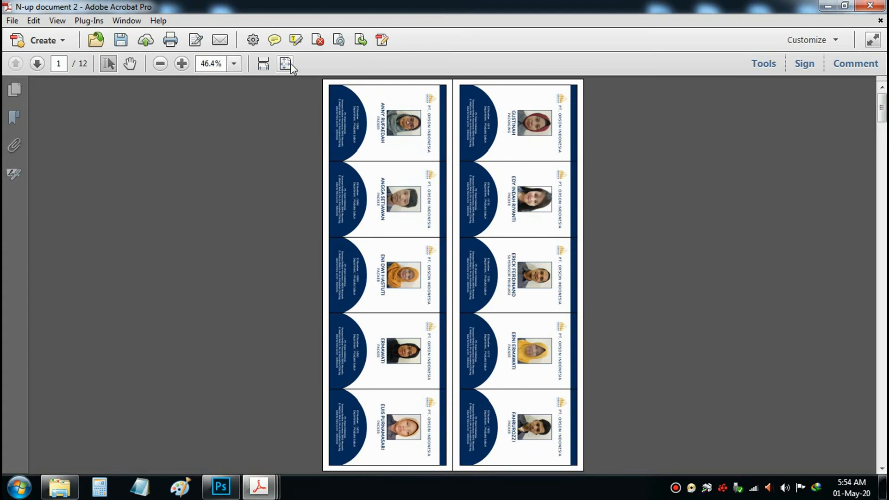
left_click(14, 89)
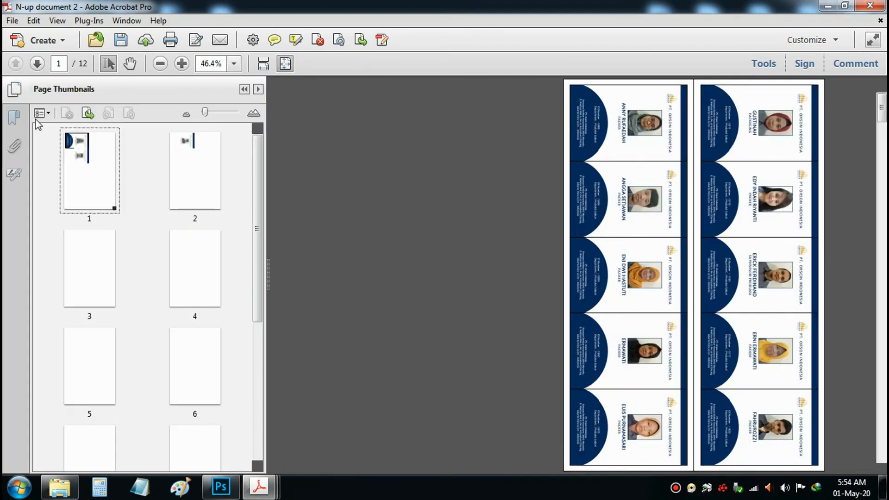
left_click(208, 184)
left_click_drag(254, 190, 273, 149)
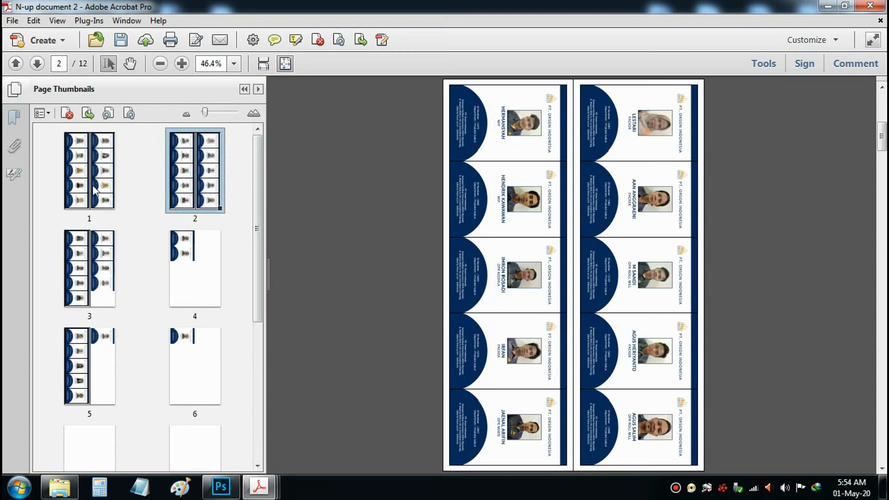
left_click(191, 253)
left_click(92, 176)
left_click(202, 174)
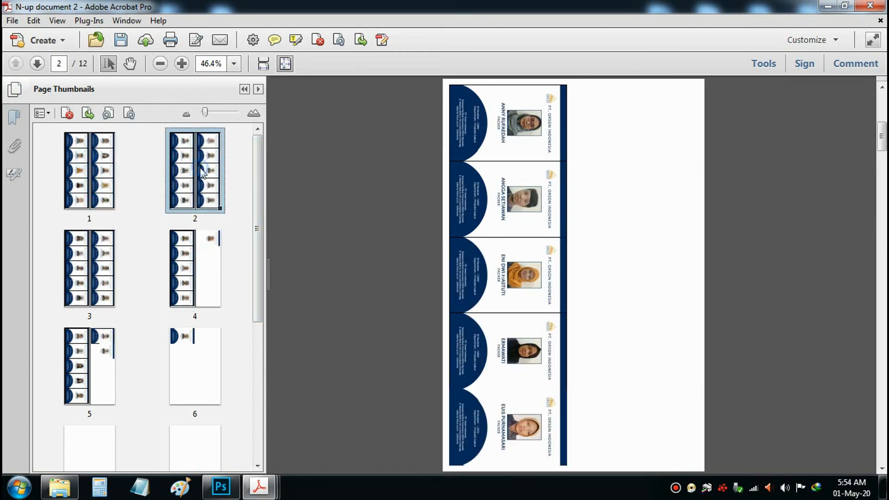
left_click_drag(254, 154, 261, 367)
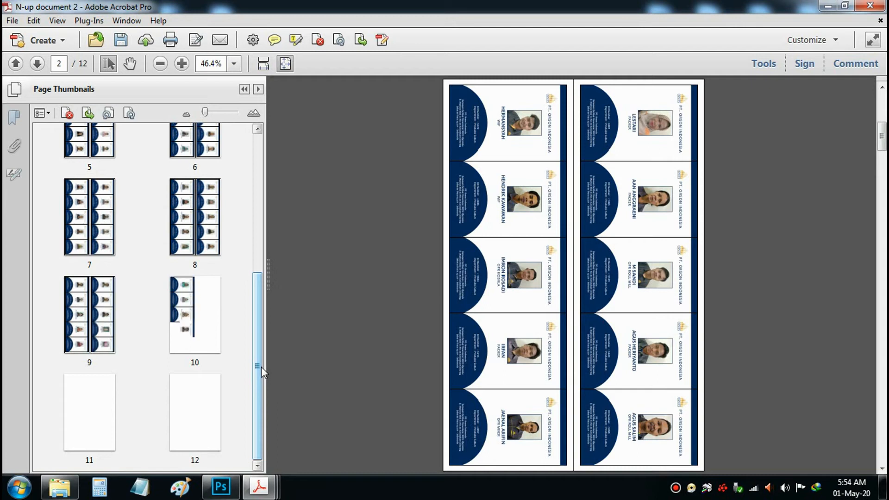
left_click_drag(260, 366, 265, 196)
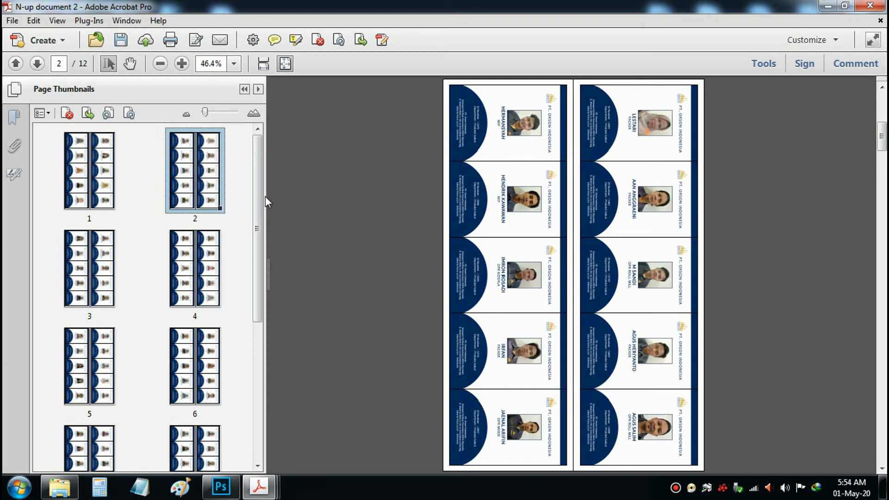
Switch to the jpeg folder and convert the ID CARD BELAKANG image to an Adobe PDF.
left_click(63, 487)
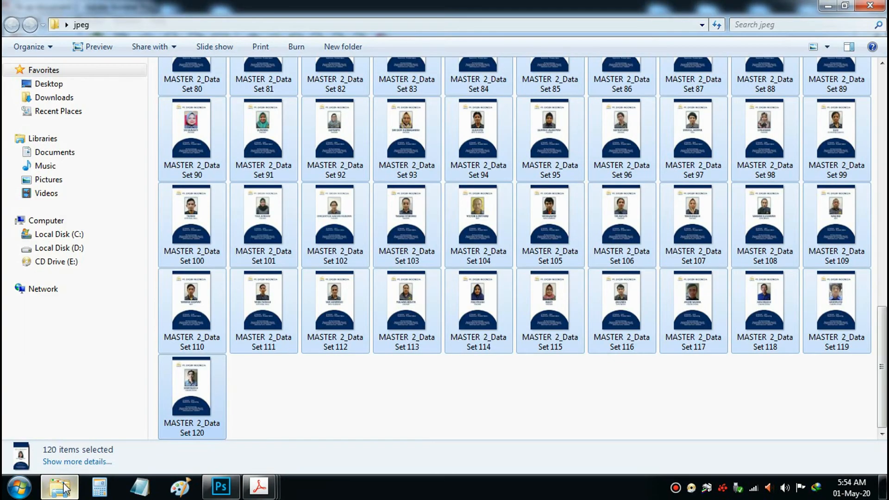
scroll(194, 231, "up", 15)
left_click(195, 96)
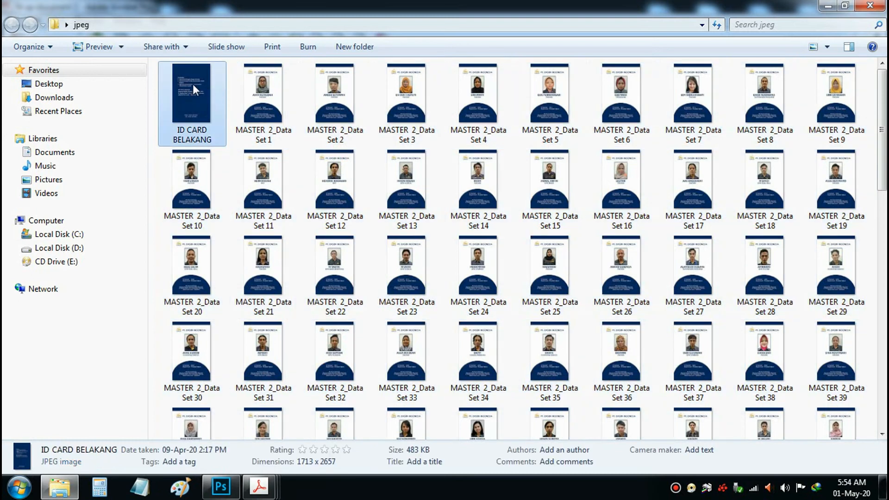
right_click(193, 84)
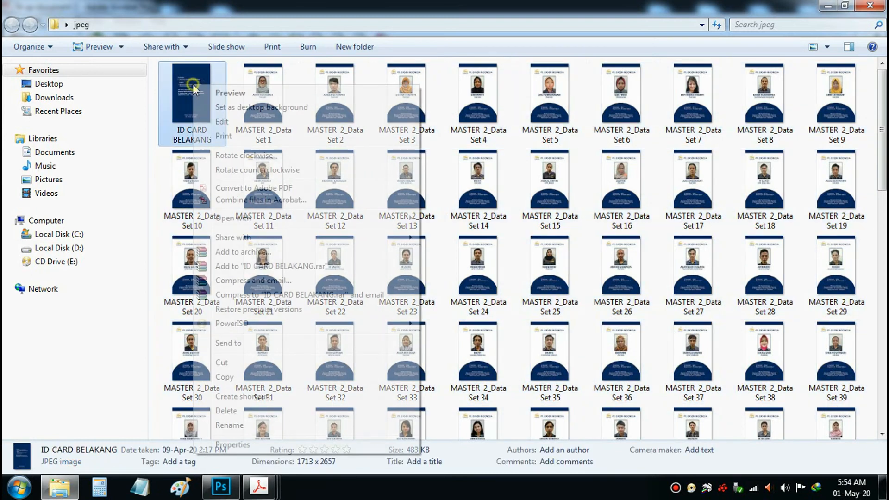
left_click(242, 188)
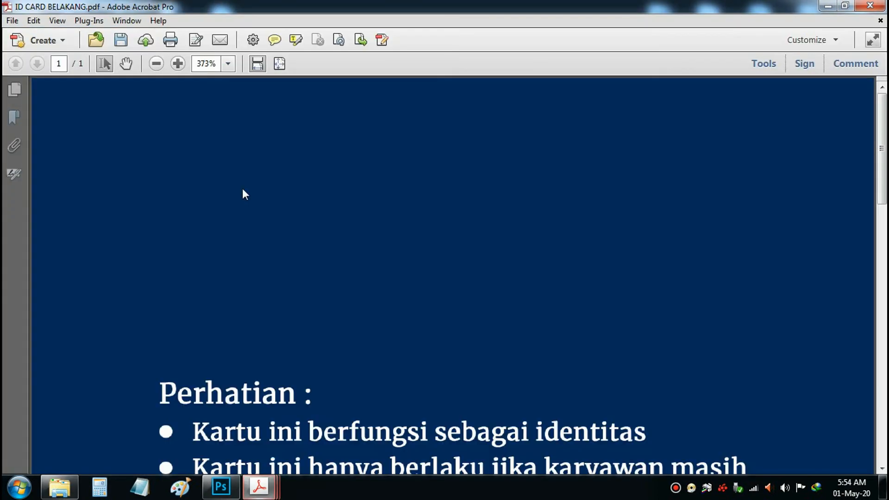
Fit the card back page to the window and rotate it counterclockwise 90 degrees.
left_click(279, 63)
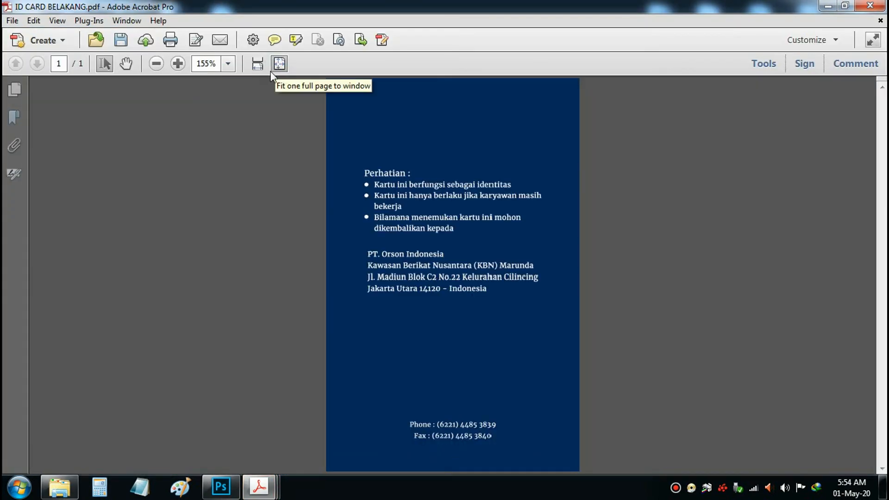
left_click(16, 90)
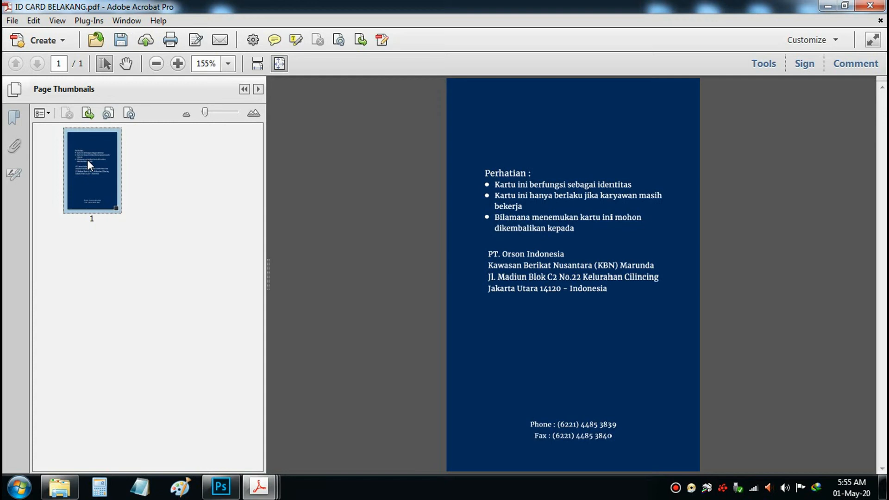
right_click(87, 160)
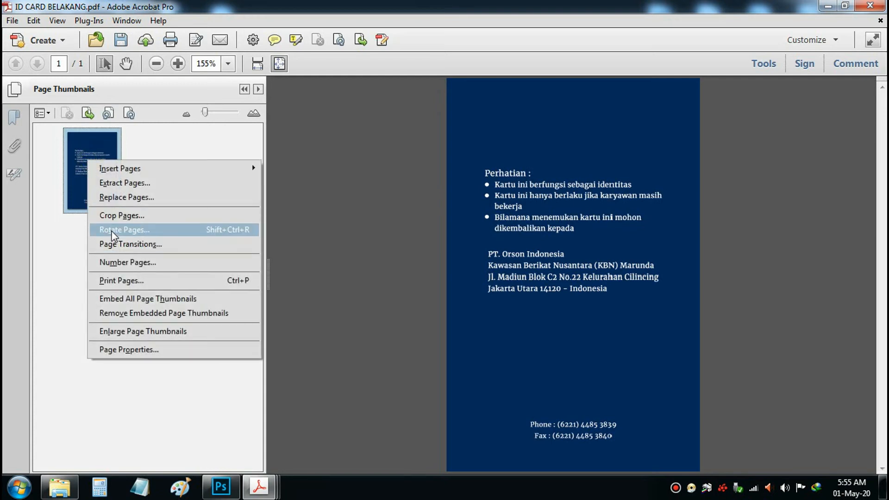
left_click(111, 230)
left_click(424, 164)
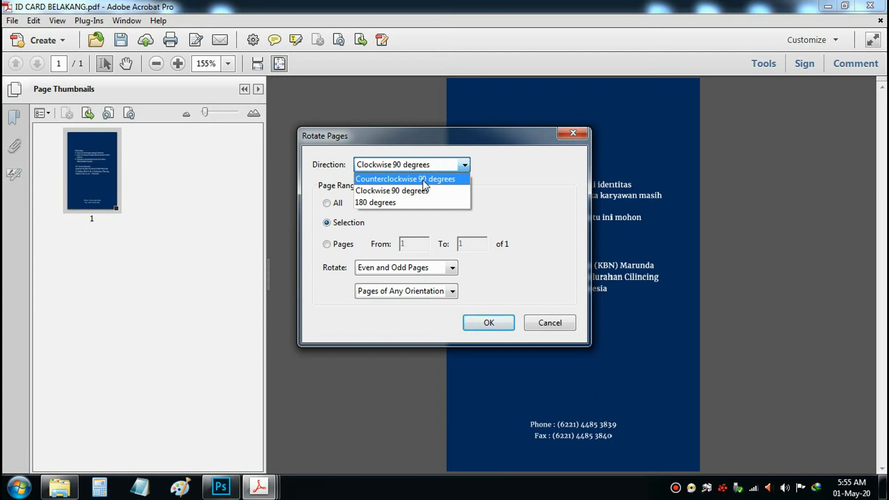
left_click(423, 179)
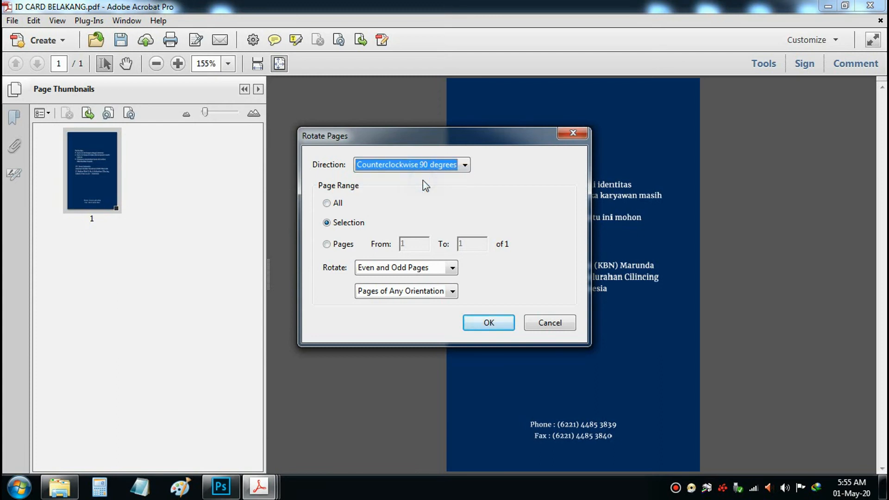
left_click(499, 326)
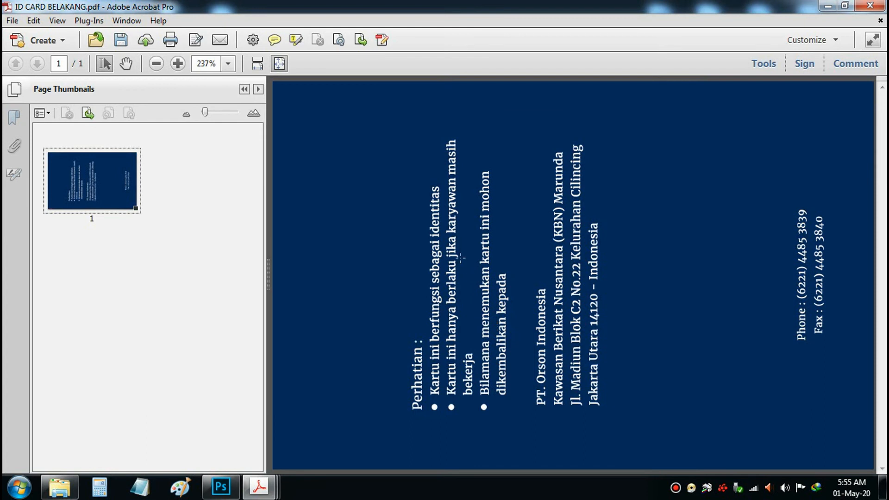
Start a step-and-repeat imposition of the card back into a new document, with untrimmed sheets, full-size pages, 0 mm margins and page frames.
left_click(99, 23)
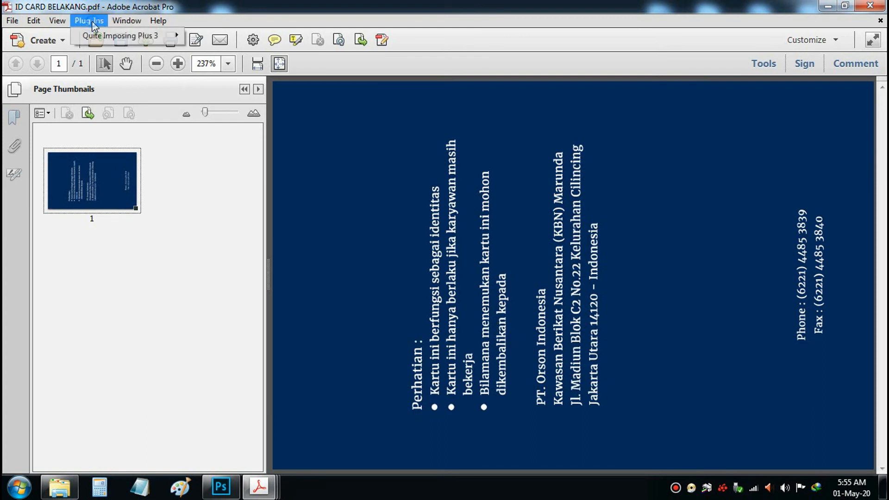
mouse_move(96, 33)
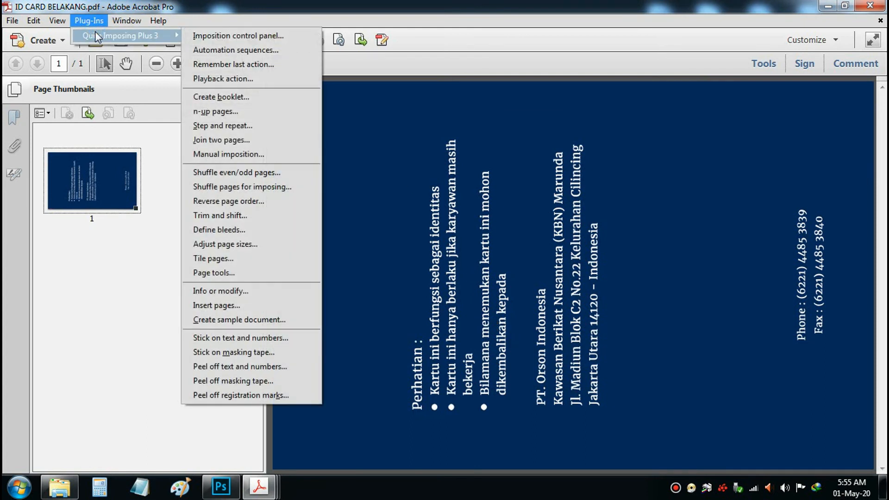
left_click(245, 127)
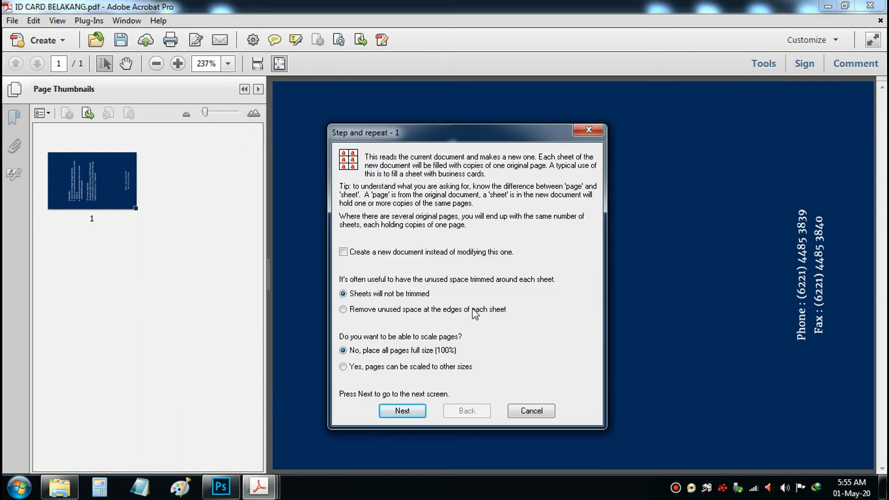
left_click(343, 252)
left_click(402, 412)
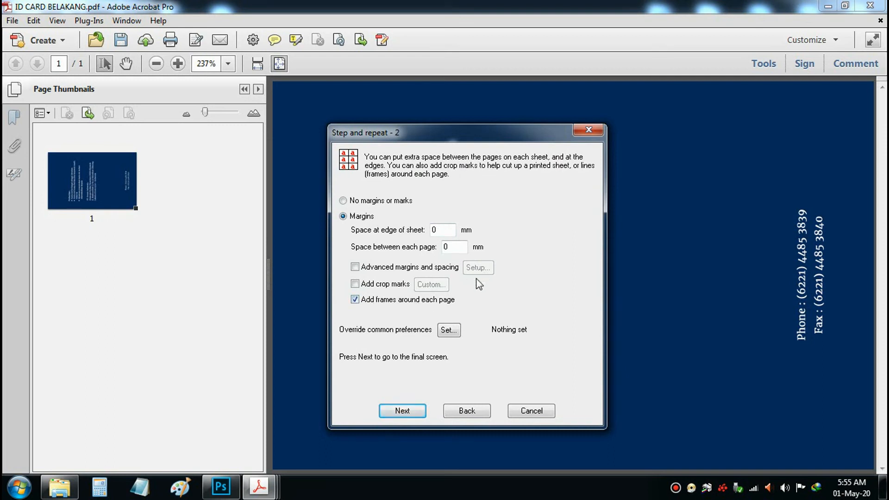
left_click(402, 411)
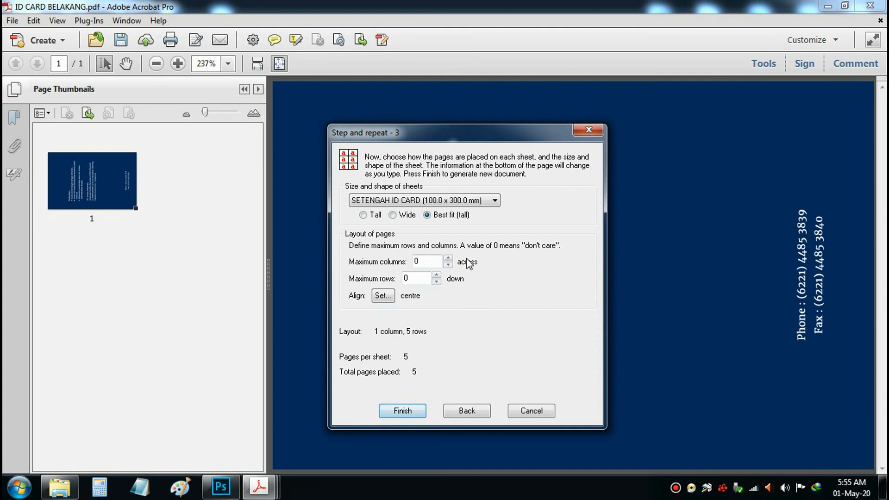
Choose the 100 x 300 mm sheet size, generate the step-and-repeat document and show its page thumbnails.
left_click(494, 204)
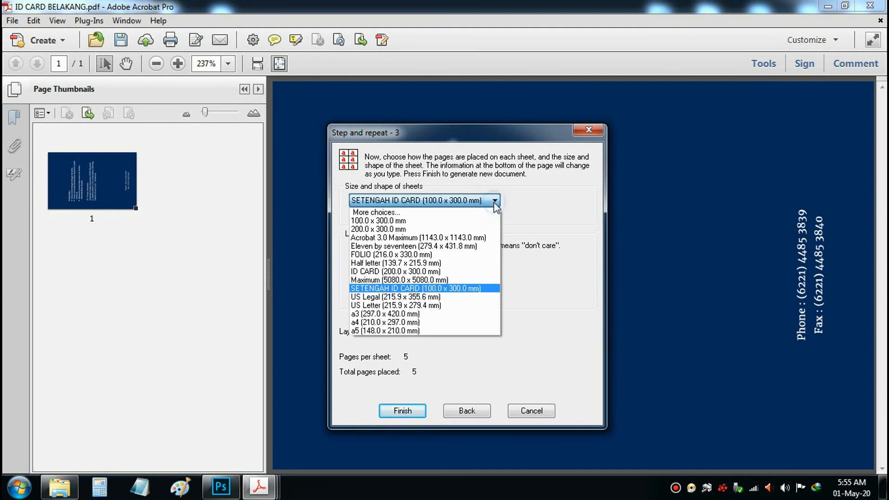
left_click(410, 221)
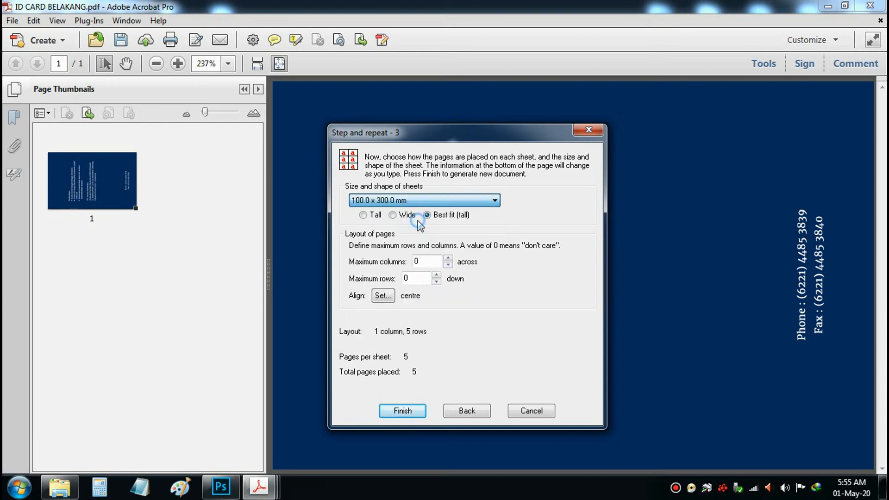
left_click(403, 412)
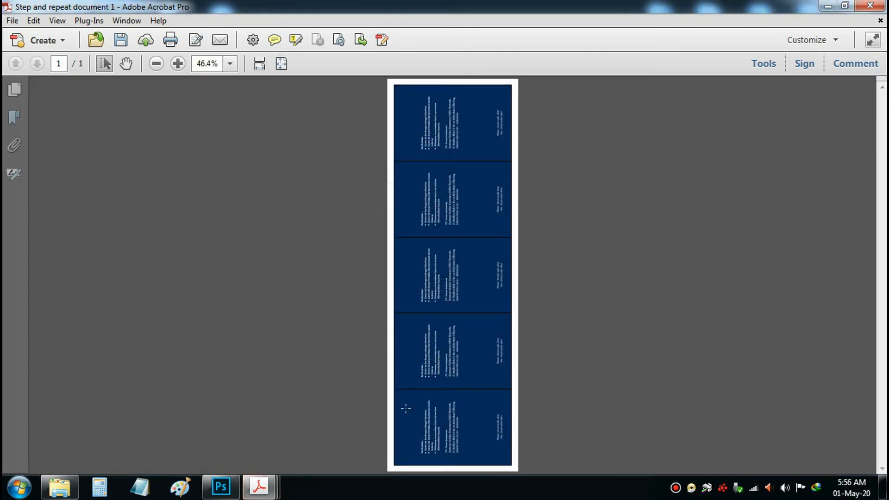
left_click(14, 89)
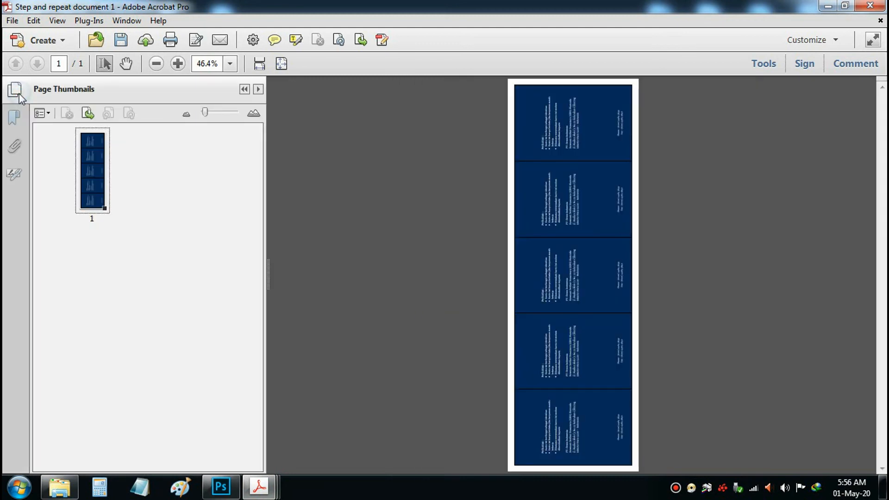
Step and repeat the card-back strip onto a 200 x 300 mm sheet in another new document and show its page thumbnails.
left_click(95, 22)
mouse_move(95, 33)
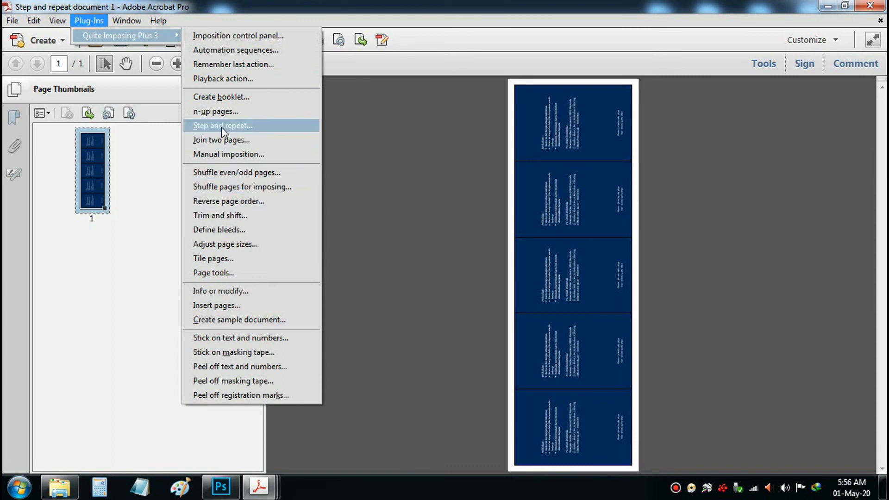
left_click(258, 128)
left_click(403, 411)
left_click(403, 411)
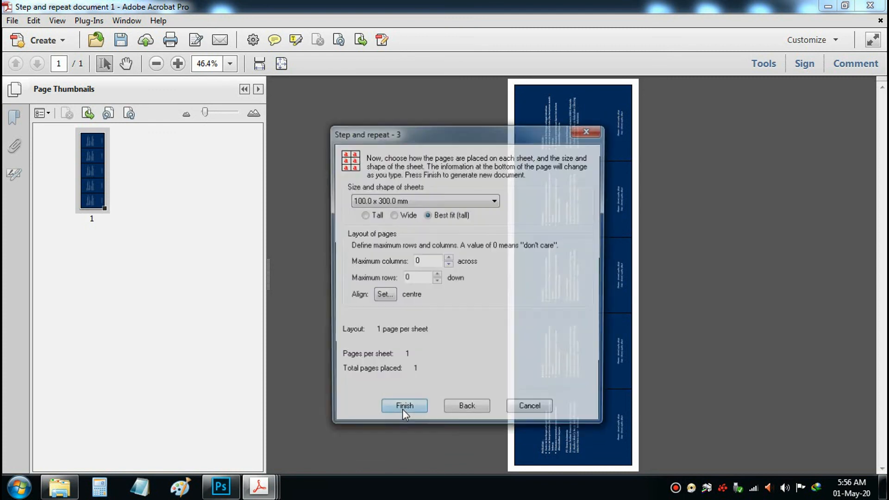
left_click(423, 200)
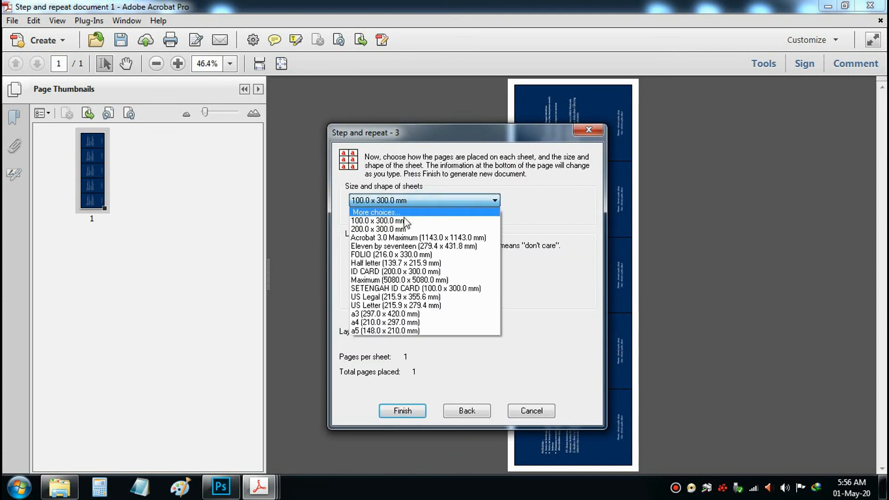
left_click(404, 230)
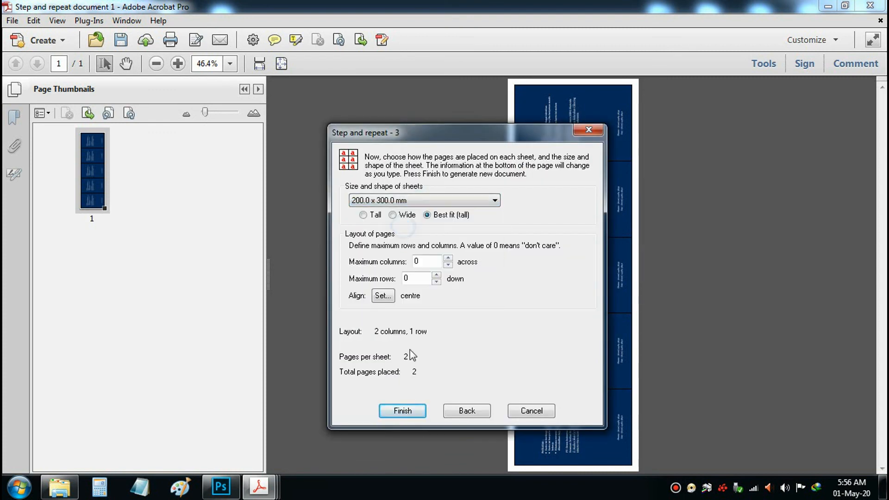
left_click(403, 411)
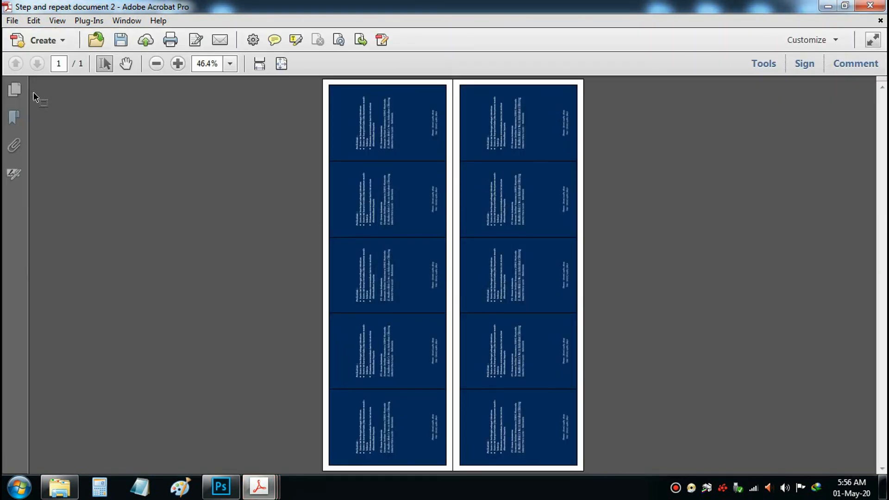
left_click(15, 89)
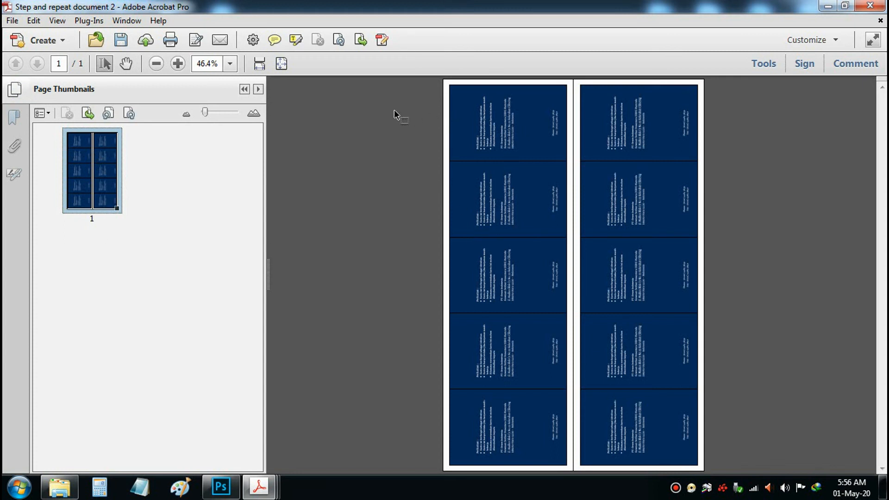
Switch to the N-up document 2 window and examine the card front layout on sheets 1 and 2.
mouse_move(268, 489)
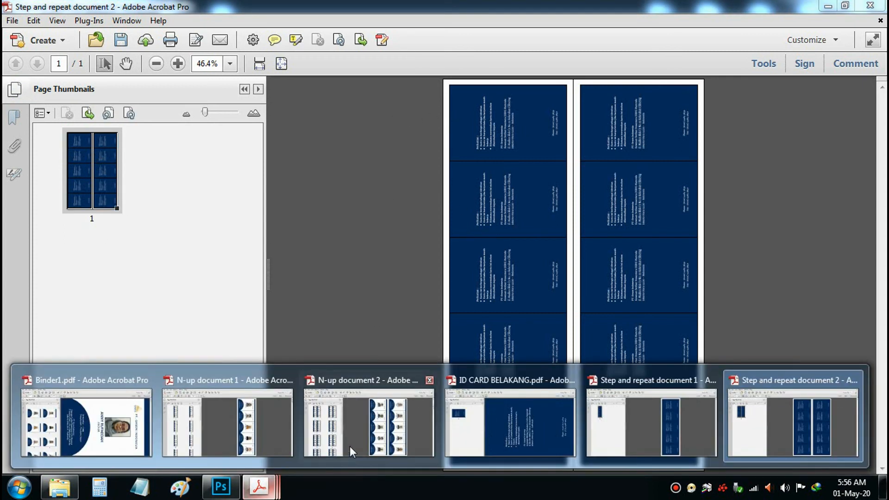
left_click(368, 431)
left_click(88, 164)
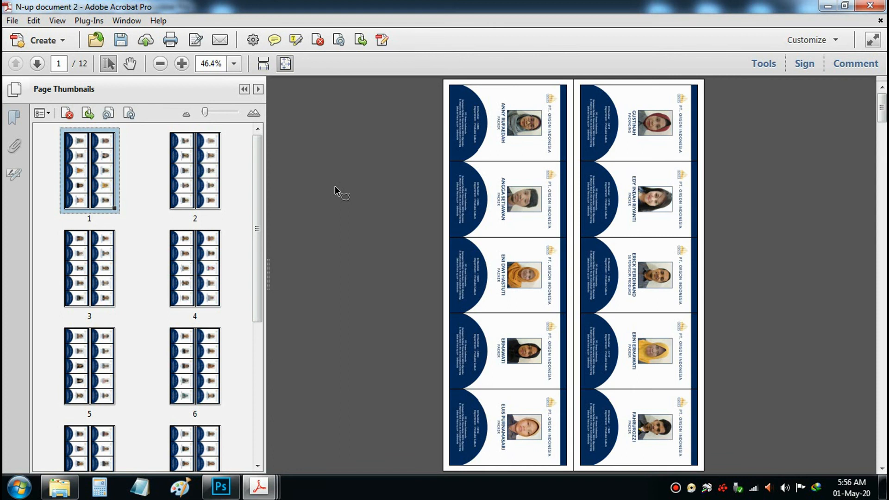
left_click(207, 169)
left_click(91, 160)
left_click_drag(258, 228, 265, 177)
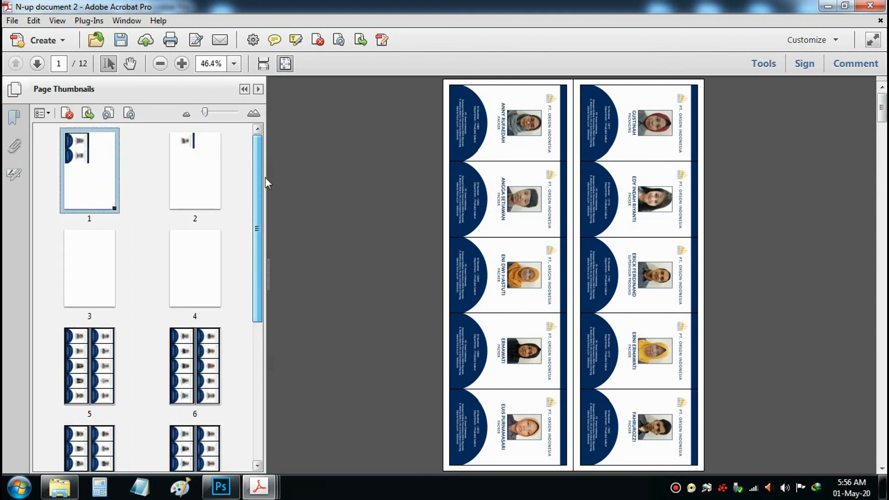
left_click(212, 163)
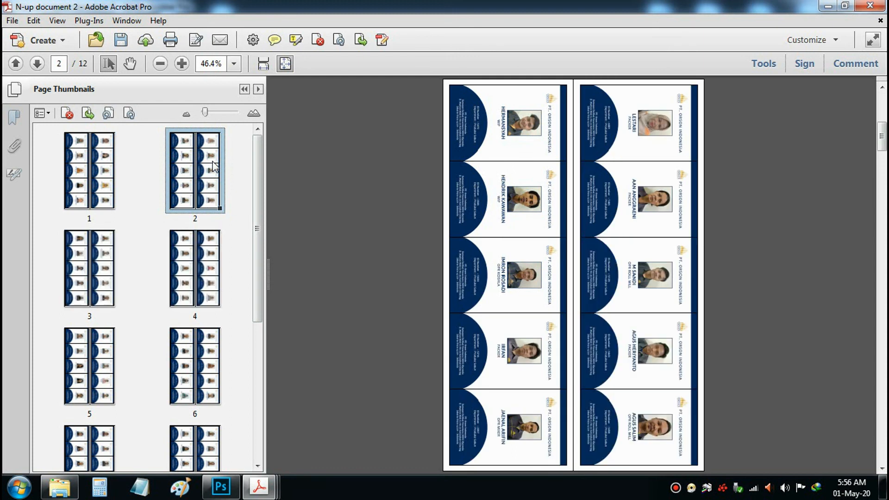
left_click(88, 192)
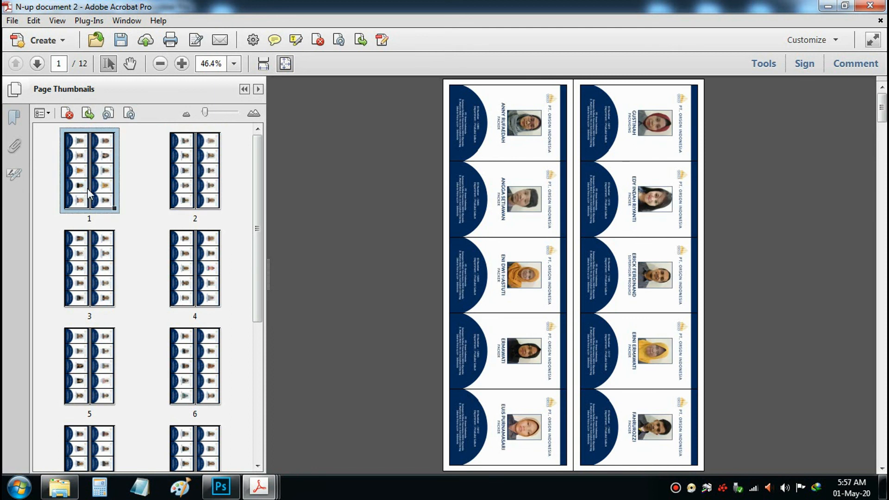
Minimize all the open PDF document windows to reveal the desktop.
left_click(832, 5)
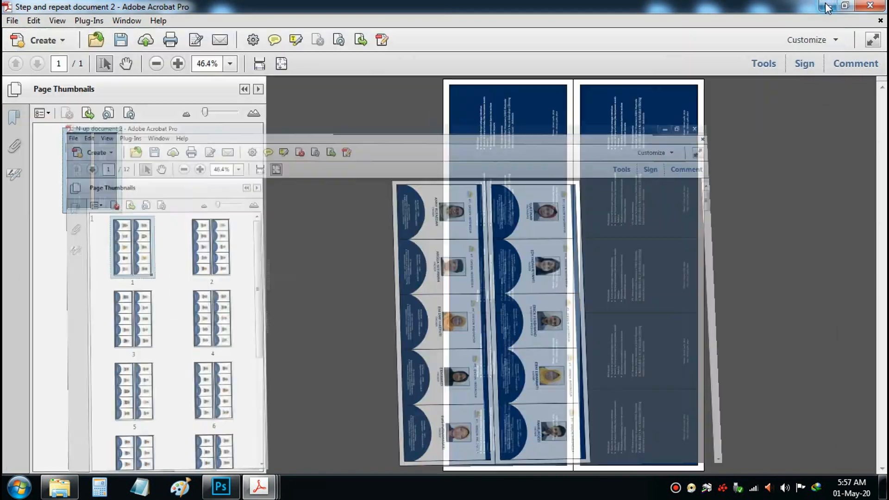
left_click(830, 6)
left_click(830, 7)
left_click(830, 7)
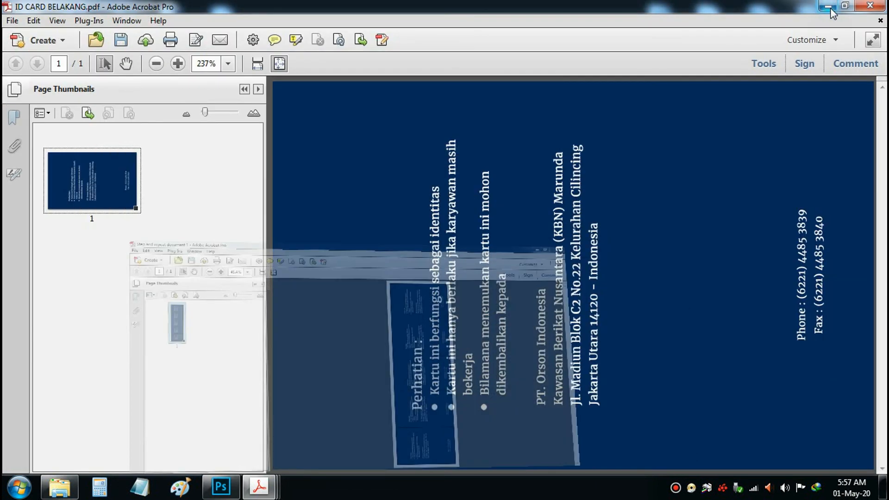
left_click(831, 7)
left_click(830, 7)
left_click(830, 6)
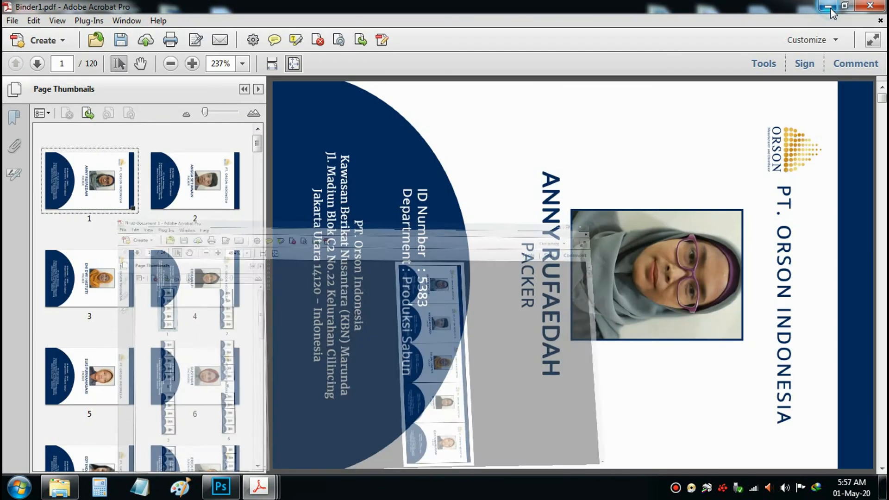
left_click(830, 7)
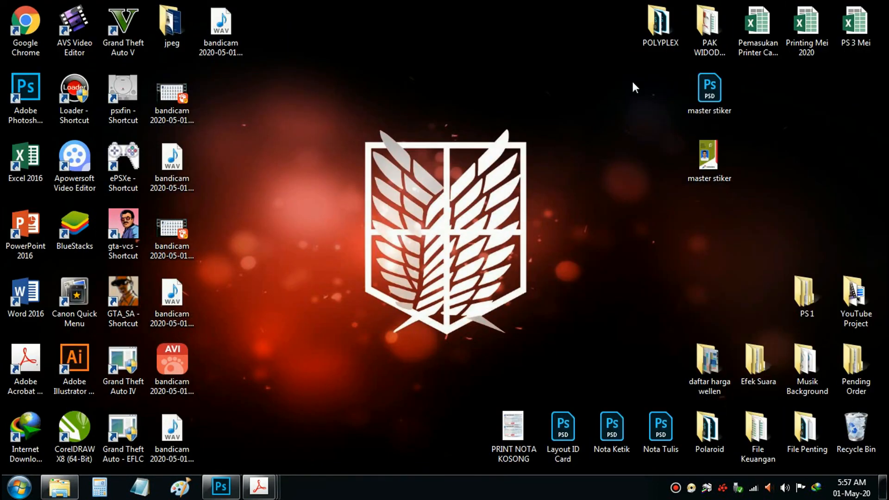